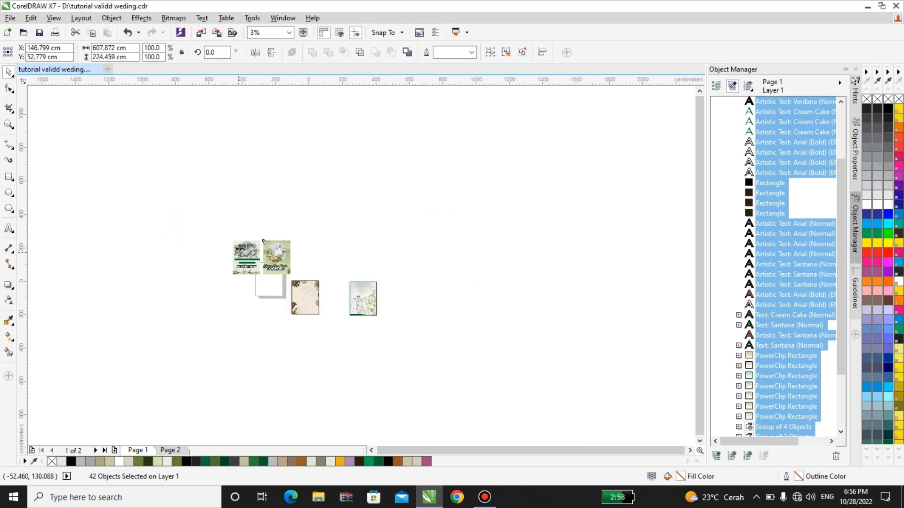
pyautogui.click(229, 273)
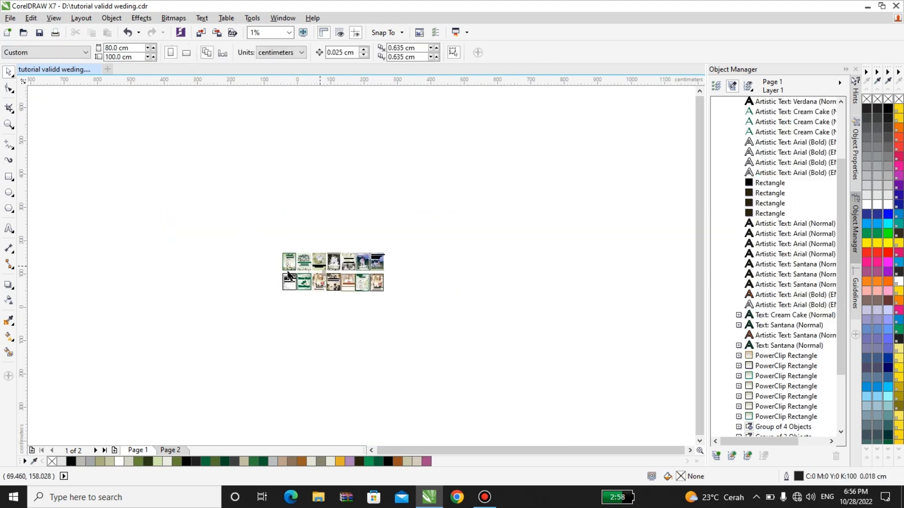
pyautogui.scroll(1, 288, 276)
pyautogui.scroll(1, 291, 296)
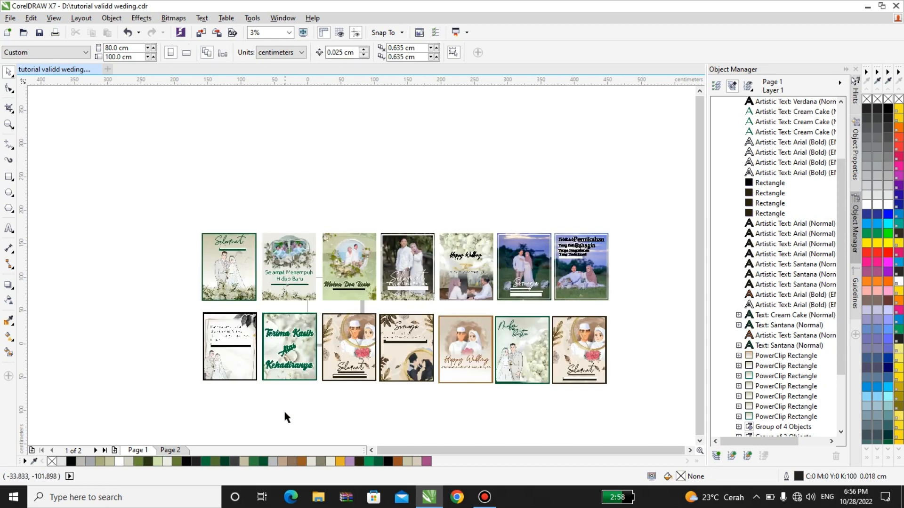
pyautogui.click(173, 451)
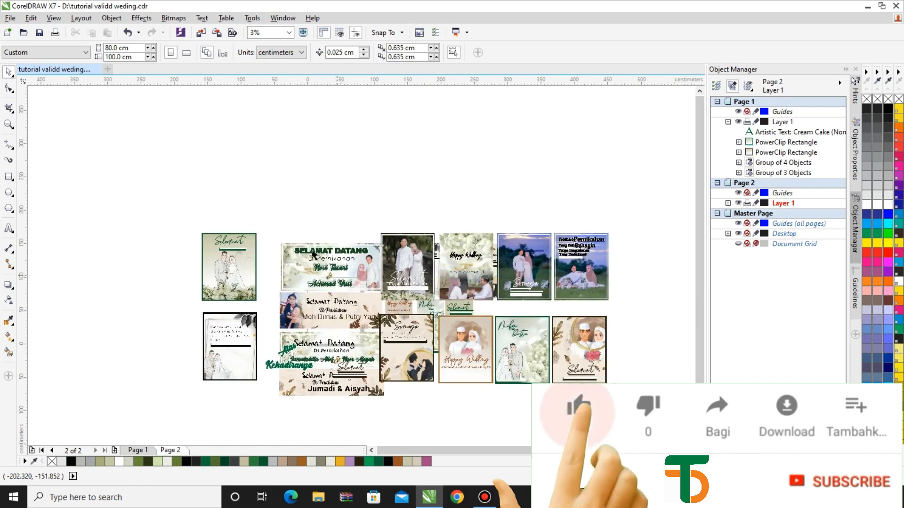
pyautogui.click(136, 451)
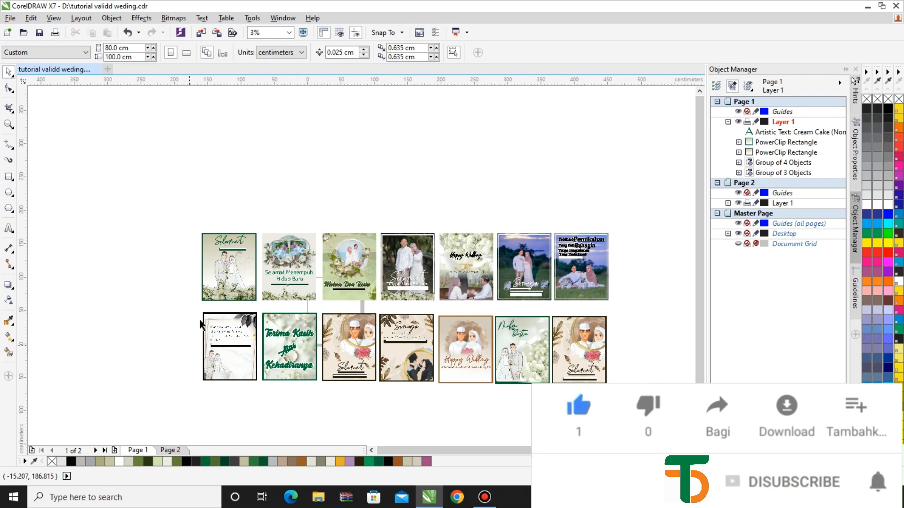
pyautogui.click(237, 288)
pyautogui.scroll(1, 238, 266)
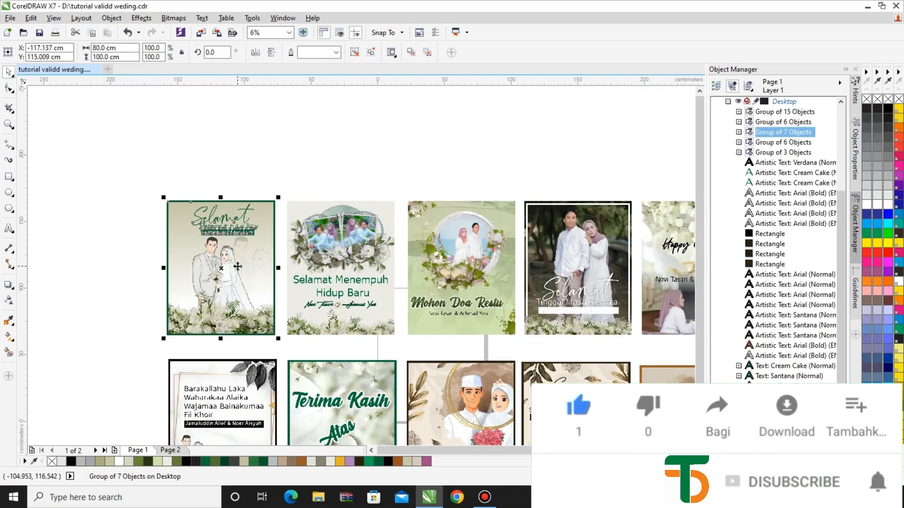
# Step: Ungroup the first wedding card and drag its Selamat heading toward the card top
pyautogui.scroll(1, 232, 225)
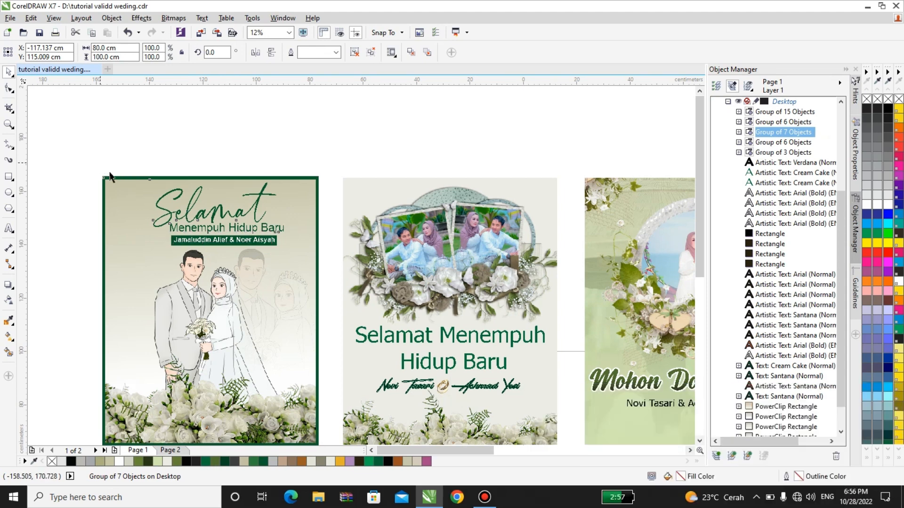
pyautogui.click(352, 54)
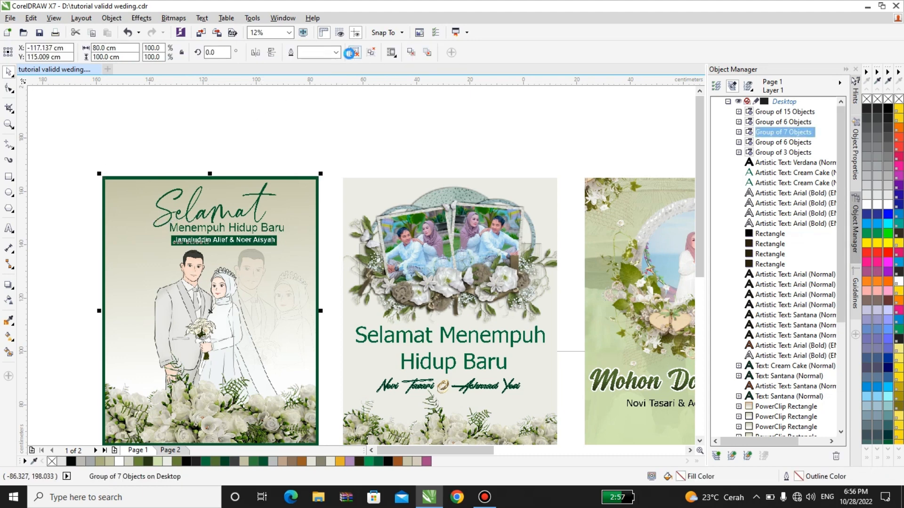
pyautogui.click(264, 143)
pyautogui.moveTo(198, 218)
pyautogui.mouseDown()
pyautogui.moveTo(202, 183)
pyautogui.moveTo(199, 218)
pyautogui.mouseUp()
# Step: Move the green name bar up, then undo both moves to restore the layout
pyautogui.scroll(2, 199, 218)
pyautogui.click(203, 260)
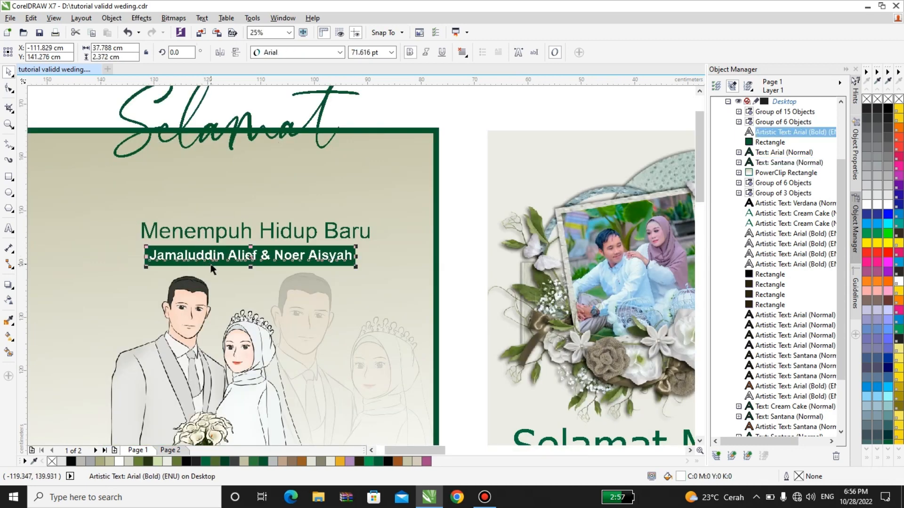
pyautogui.click(213, 265)
pyautogui.moveTo(213, 265); pyautogui.dragTo(231, 243)
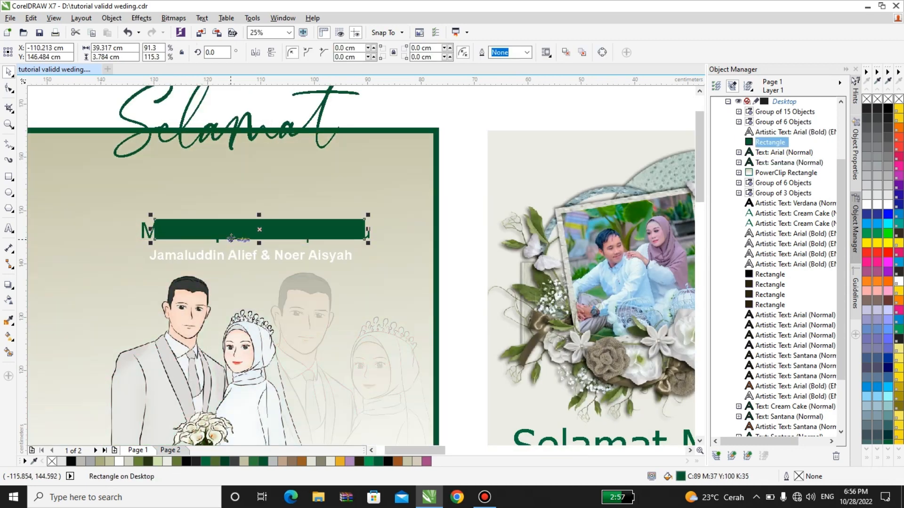
pyautogui.click(126, 34)
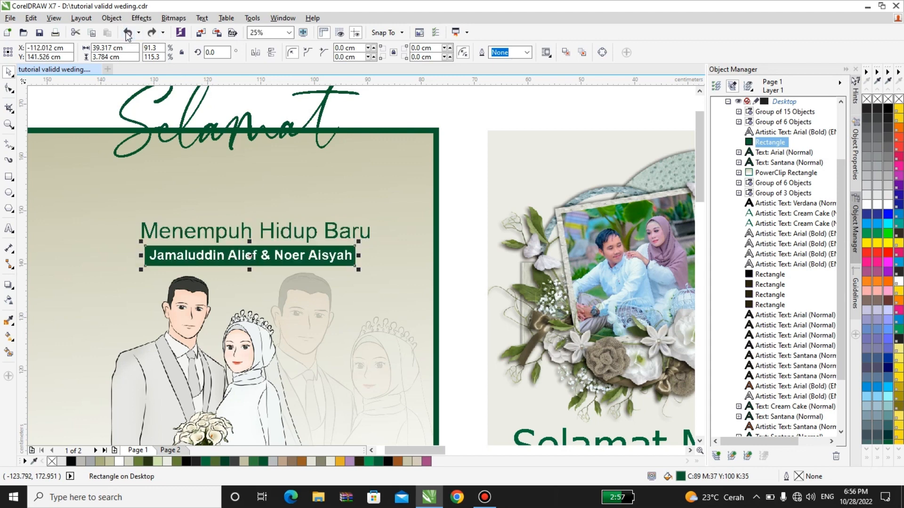
pyautogui.click(126, 34)
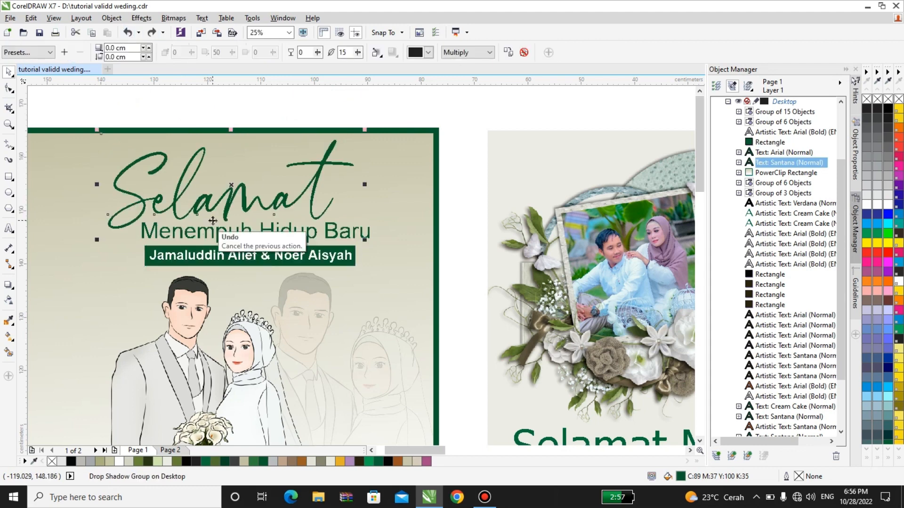
pyautogui.scroll(-1, 213, 220)
pyautogui.rightClick(215, 345)
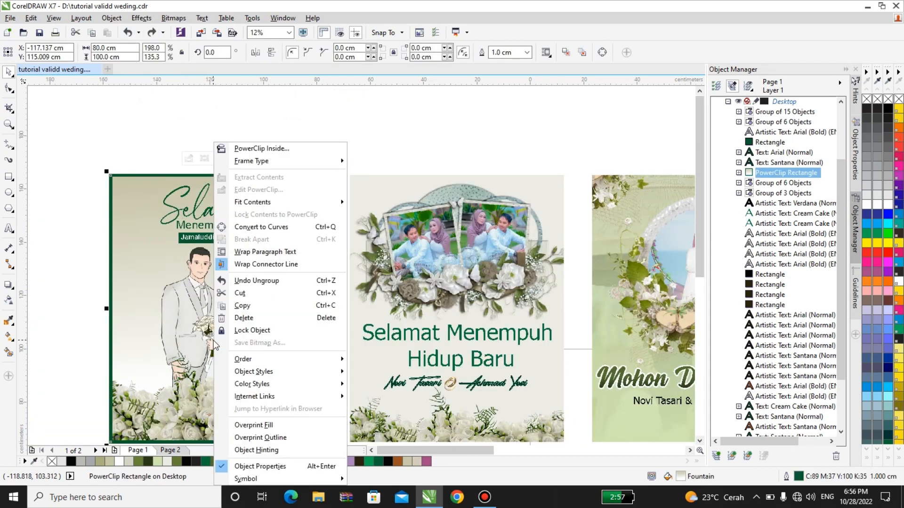
pyautogui.click(271, 191)
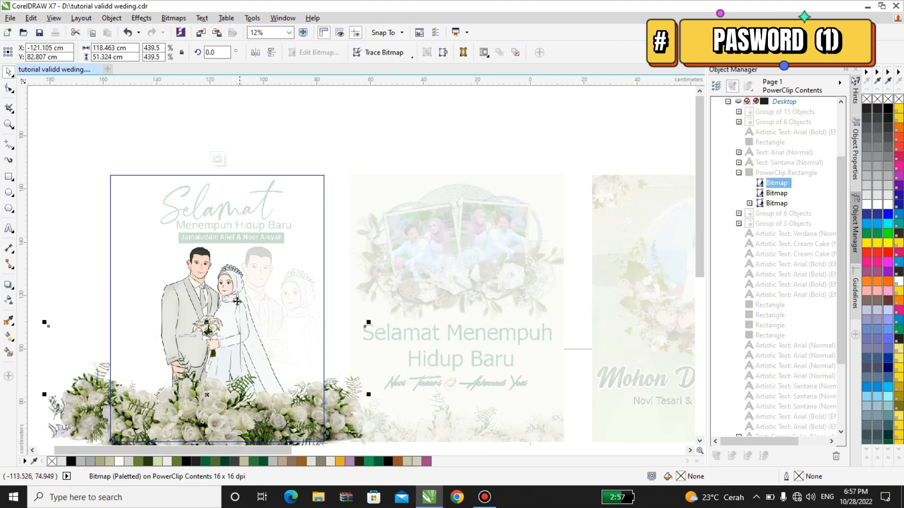
pyautogui.click(237, 302)
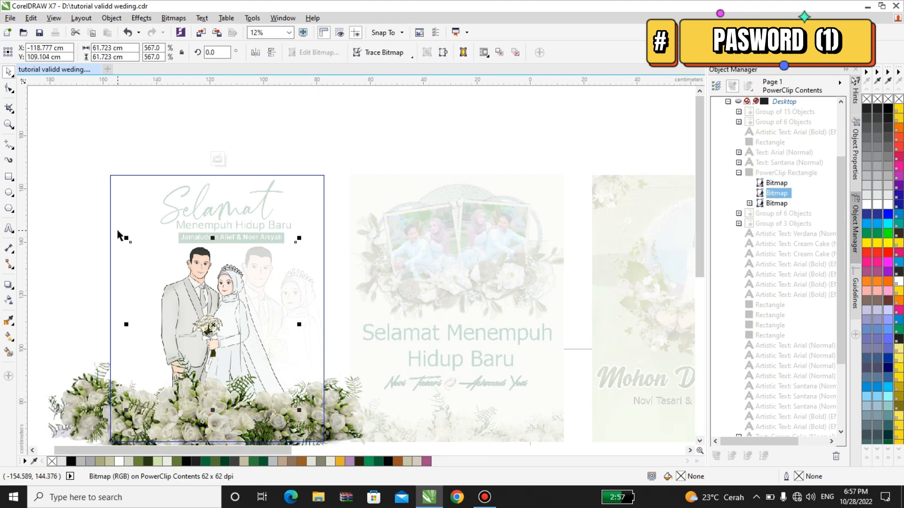
pyautogui.click(217, 159)
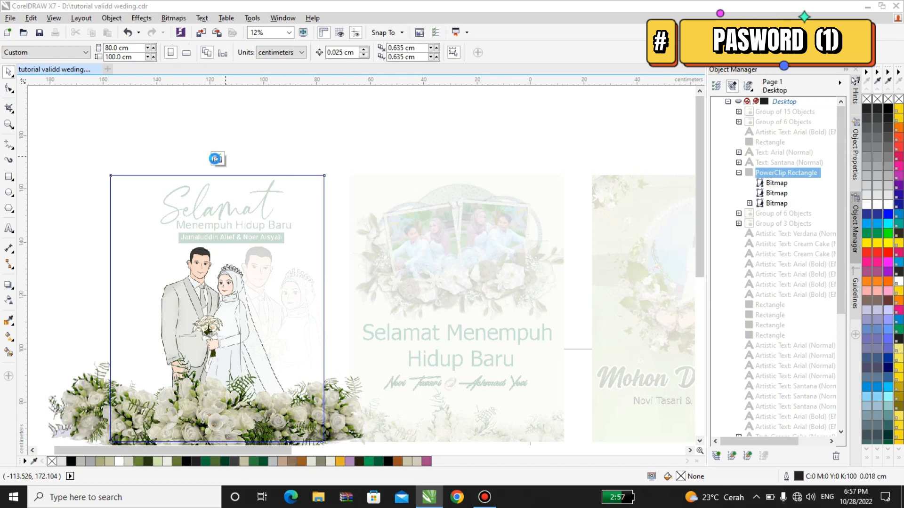
pyautogui.click(212, 328)
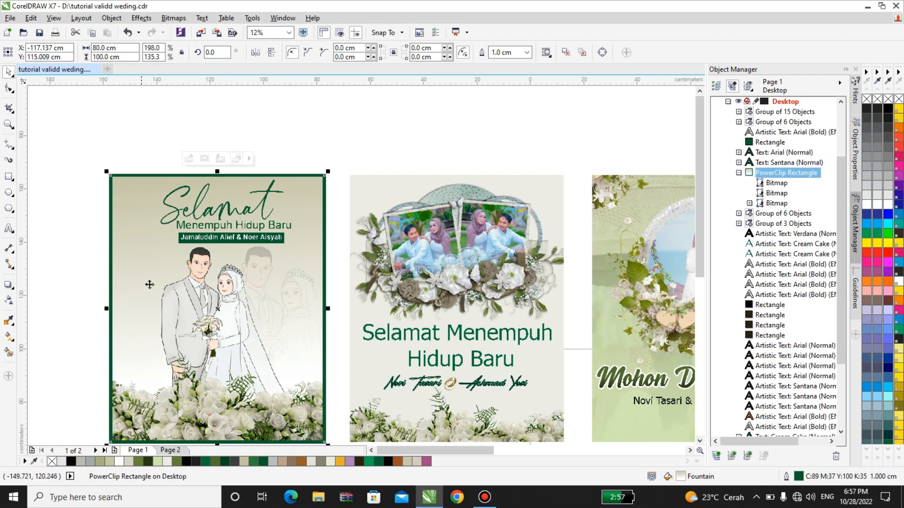
pyautogui.click(9, 337)
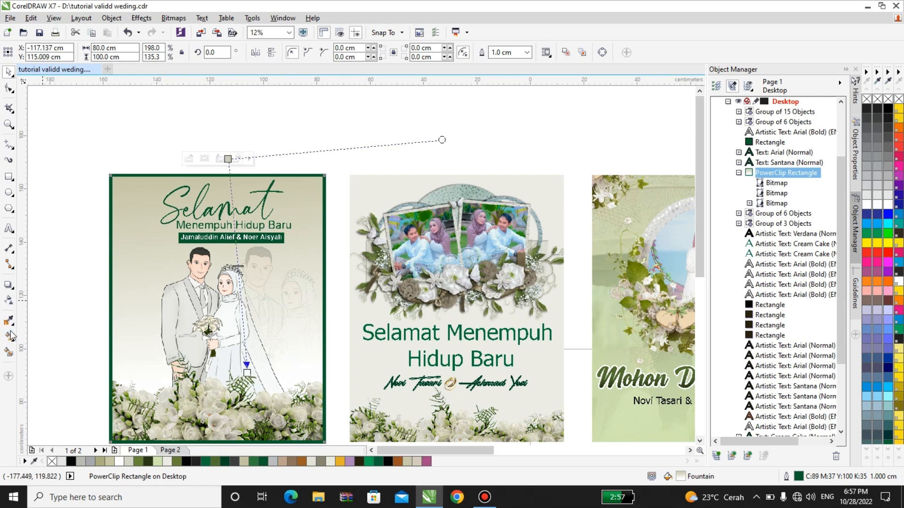
pyautogui.click(247, 367)
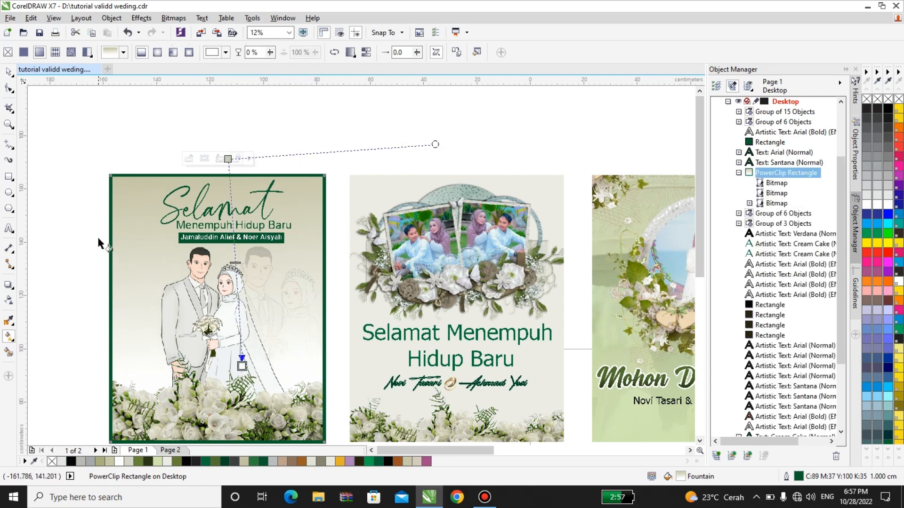
pyautogui.click(10, 75)
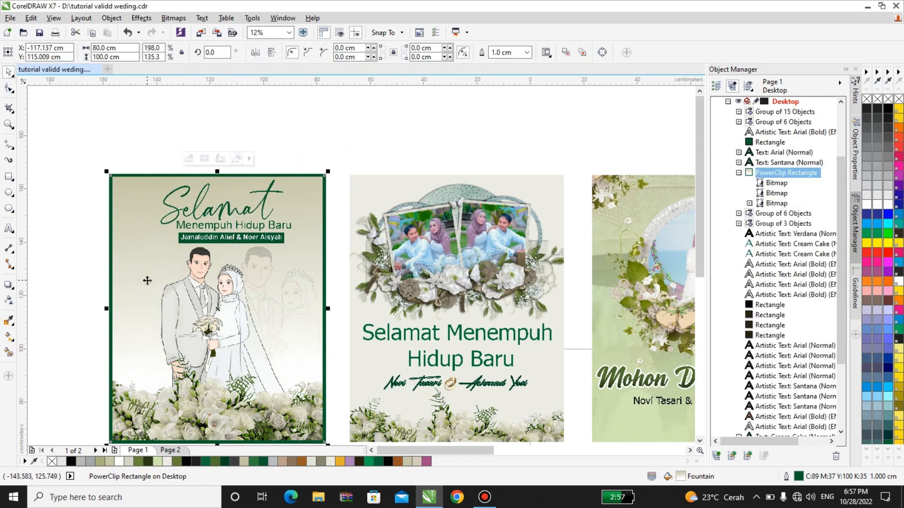
pyautogui.scroll(-2, 147, 280)
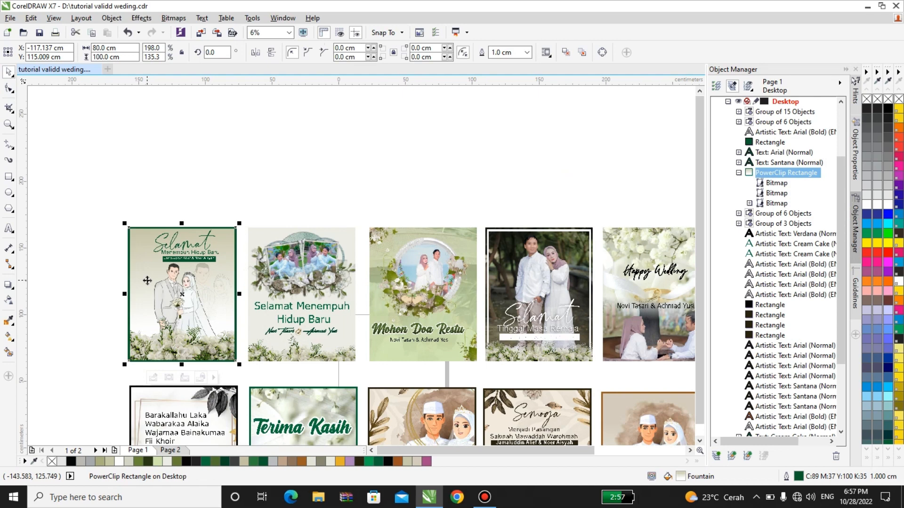
pyautogui.scroll(-1, 154, 271)
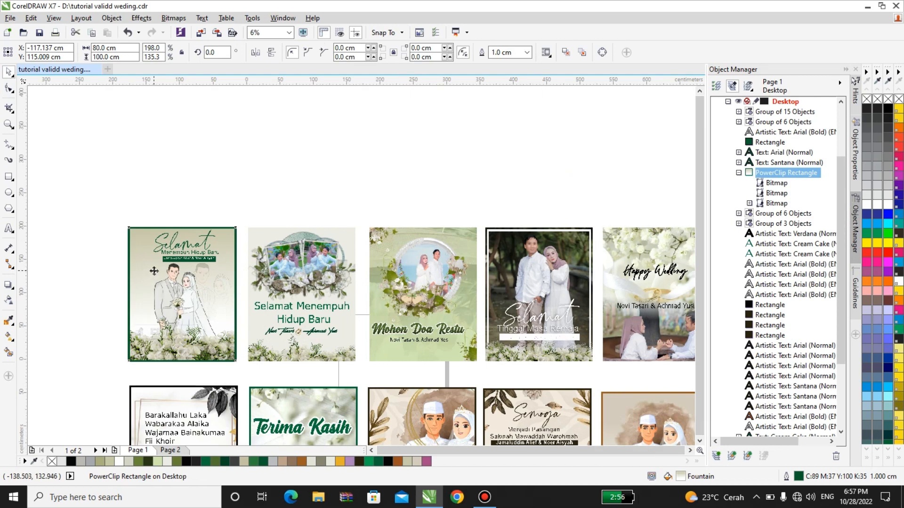
# Step: Regroup the first card's seven pieces into a single group
pyautogui.click(170, 205)
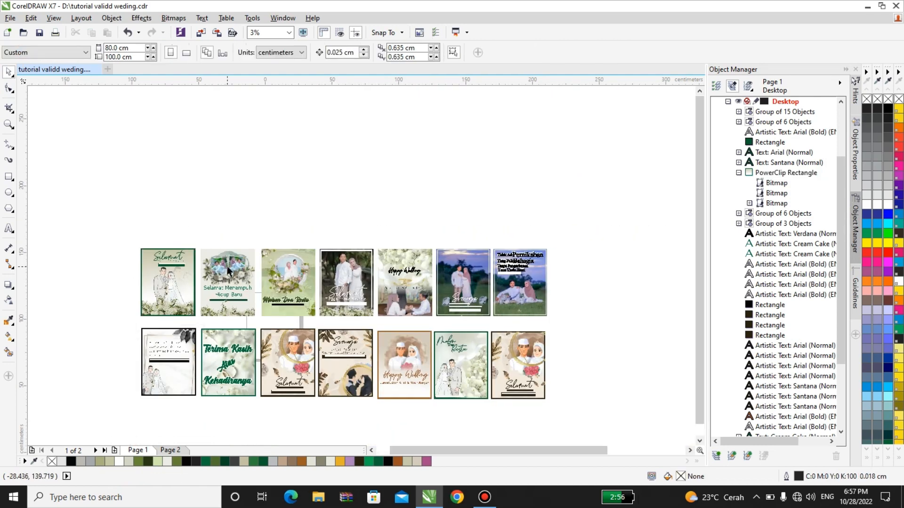
pyautogui.scroll(1, 229, 272)
pyautogui.click(228, 289)
pyautogui.rightClick(228, 287)
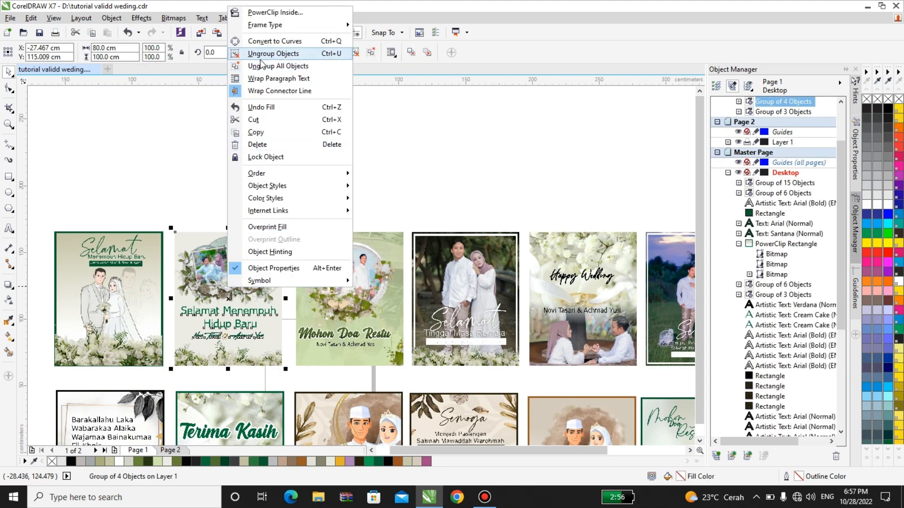
pyautogui.click(175, 126)
pyautogui.moveTo(36, 183); pyautogui.dragTo(169, 374)
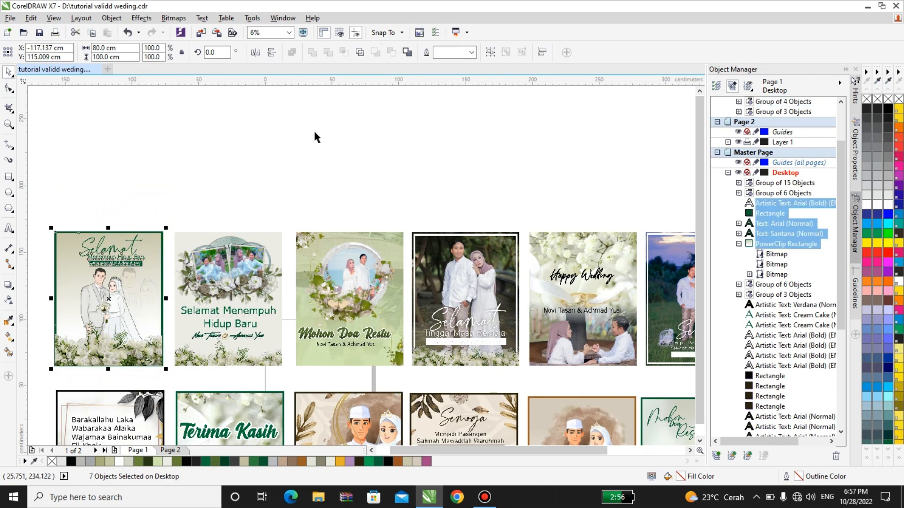
pyautogui.click(490, 52)
# Step: Ungroup the Selamat Menempuh Hidup Baru card into four objects and open its photo frame's context menu
pyautogui.click(216, 277)
pyautogui.scroll(2, 216, 277)
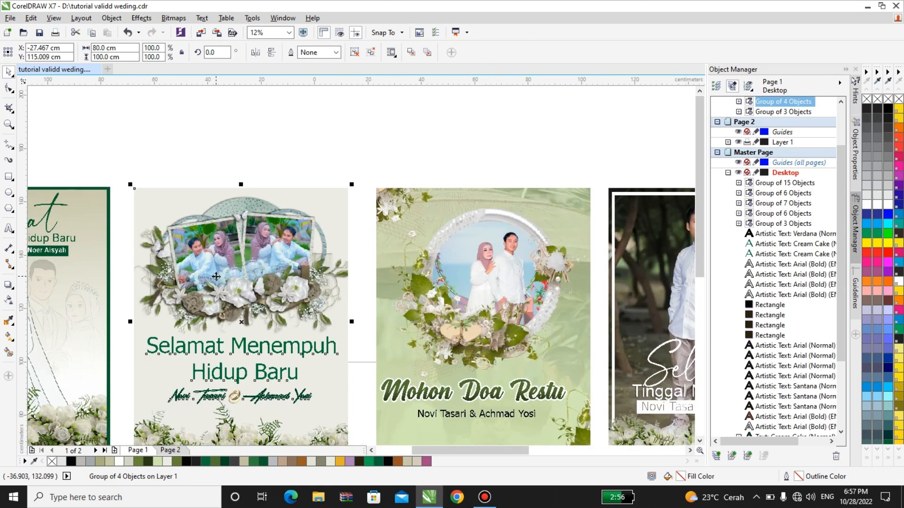
pyautogui.rightClick(216, 277)
pyautogui.click(248, 253)
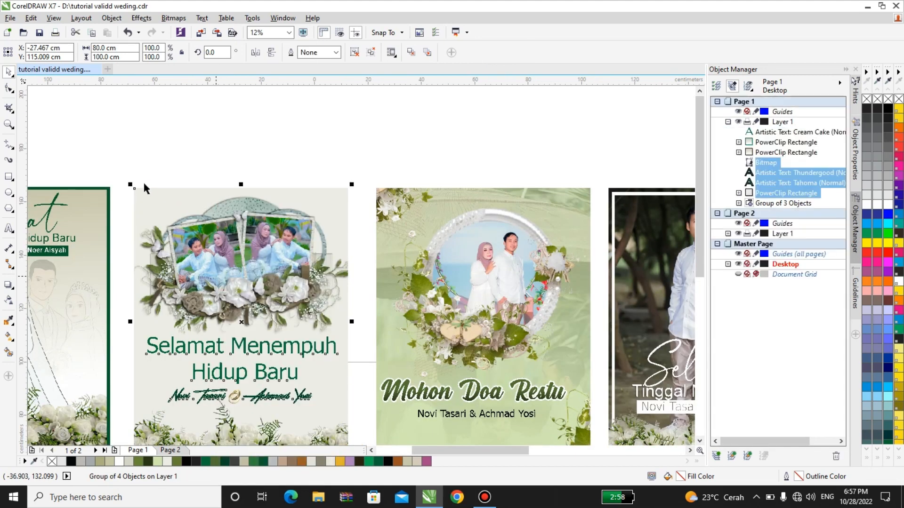
pyautogui.click(201, 272)
pyautogui.rightClick(201, 272)
# Step: Enter Edit PowerClip on the second card's photo frame
pyautogui.click(248, 189)
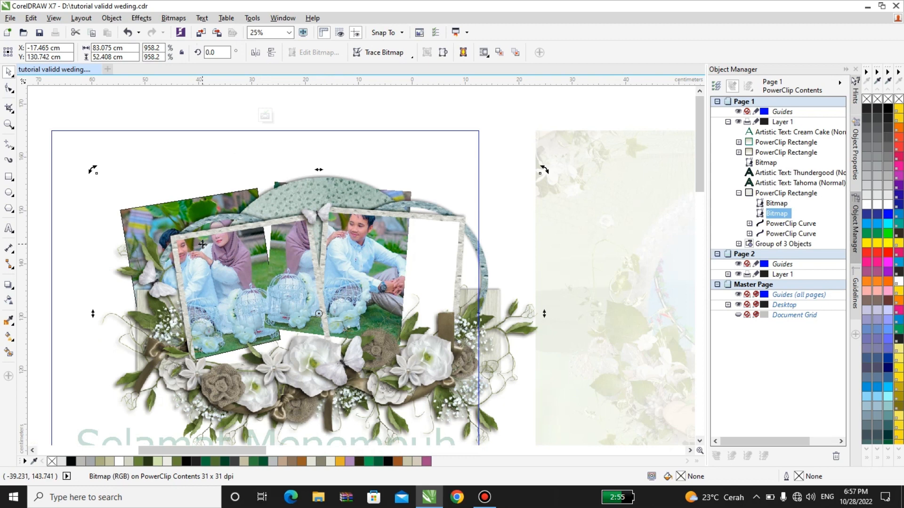
pyautogui.hotkey('ctrl', 'z')
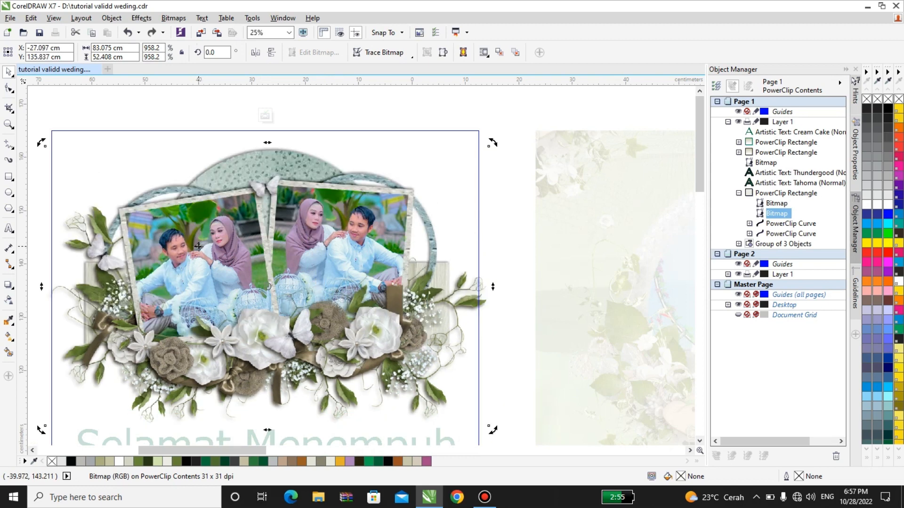
pyautogui.scroll(1, 199, 247)
pyautogui.rightClick(199, 247)
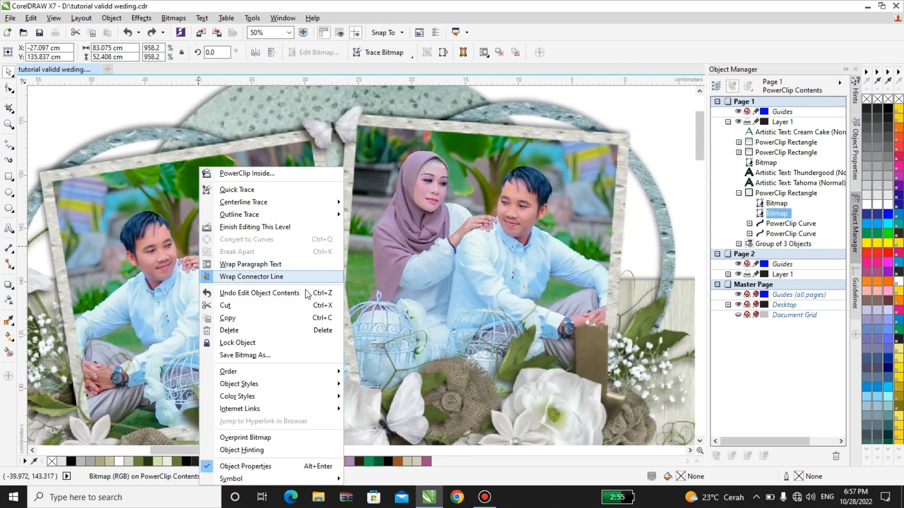
pyautogui.click(400, 188)
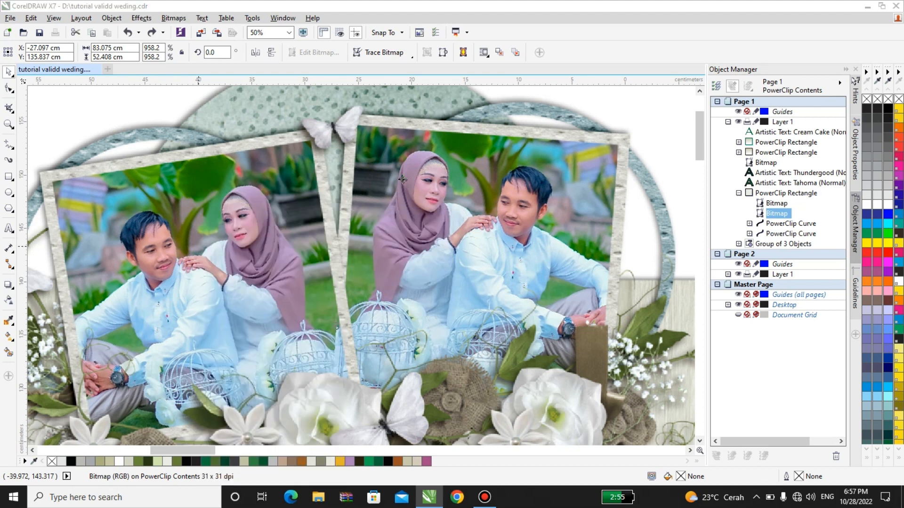
# Step: Send the couple photo To Back of Layer, then bring it Forward One
pyautogui.rightClick(403, 182)
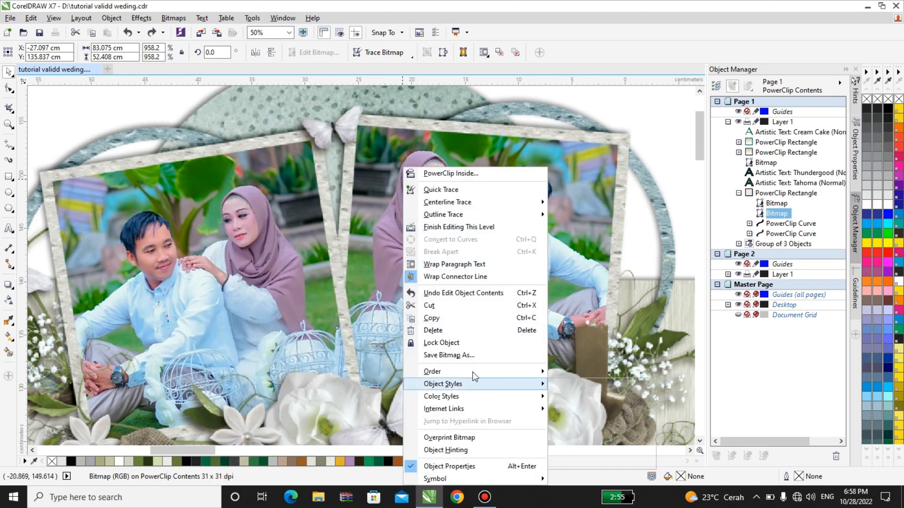
pyautogui.moveTo(504, 375)
pyautogui.click(572, 410)
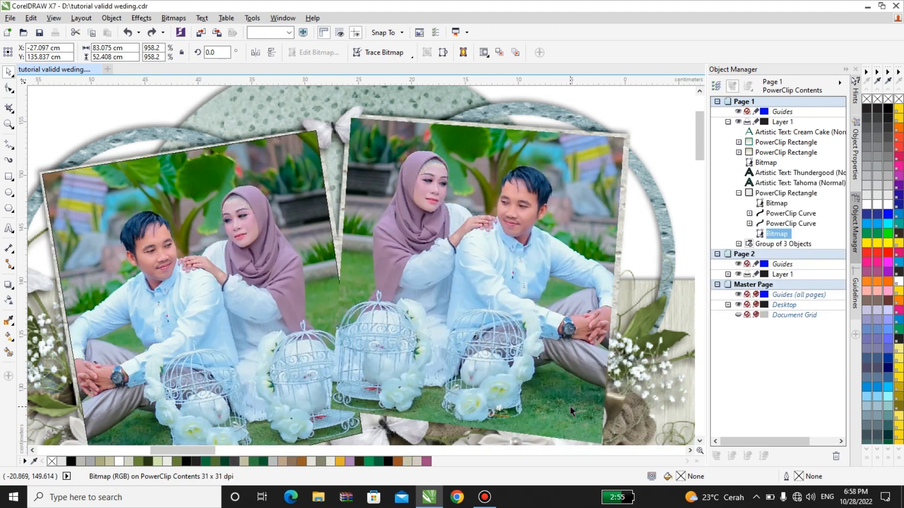
pyautogui.rightClick(320, 101)
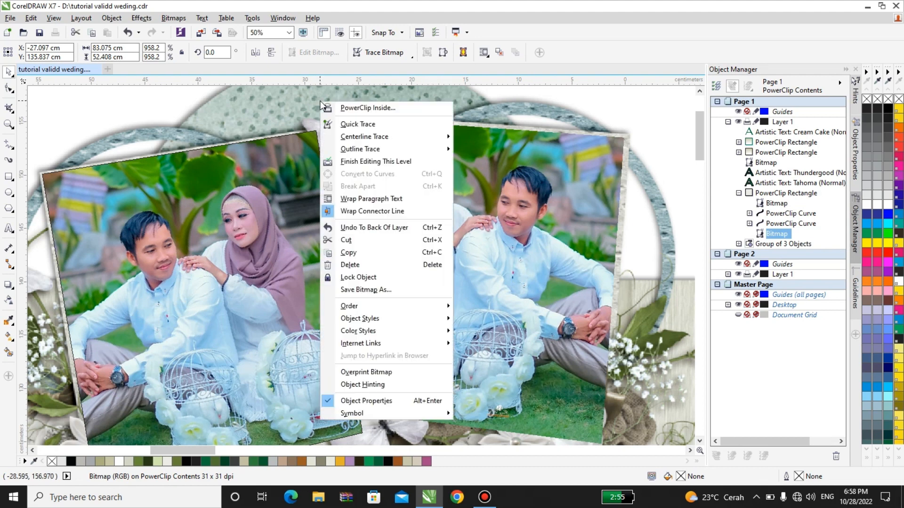
pyautogui.moveTo(374, 306)
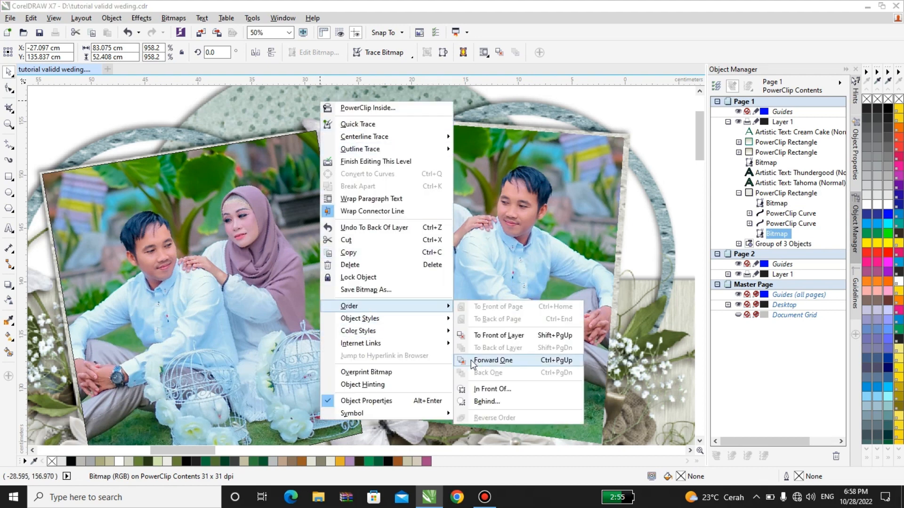
pyautogui.click(470, 360)
# Step: Undo both stacking changes so the bitmaps sit above the curves
pyautogui.scroll(-2, 429, 298)
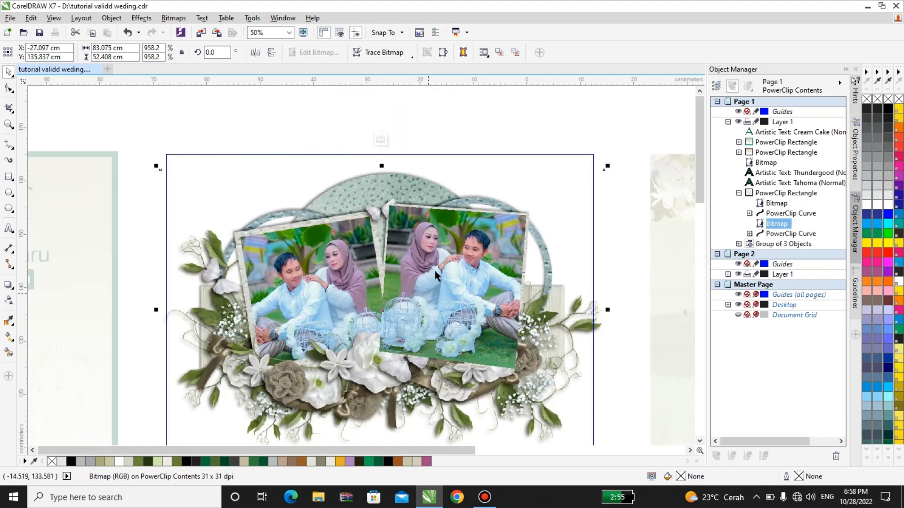
pyautogui.click(527, 206)
pyautogui.scroll(-2, 384, 242)
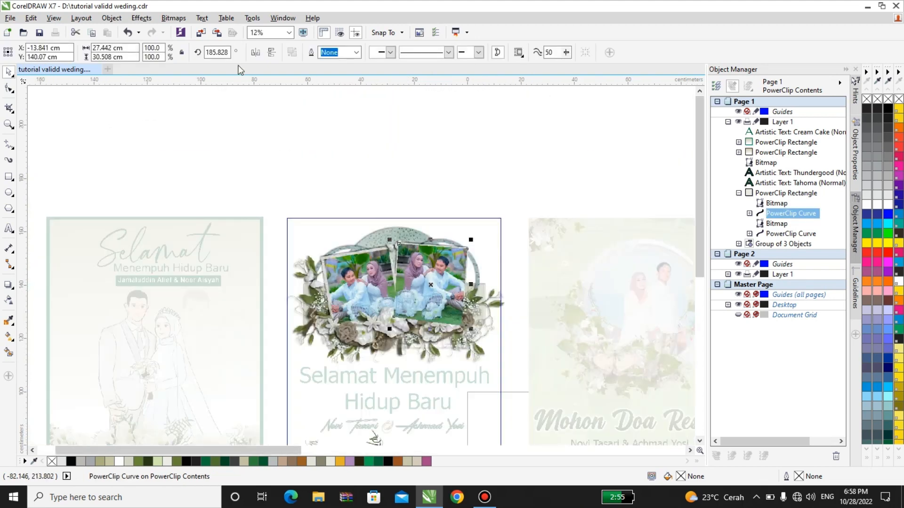
pyautogui.click(132, 29)
pyautogui.click(133, 29)
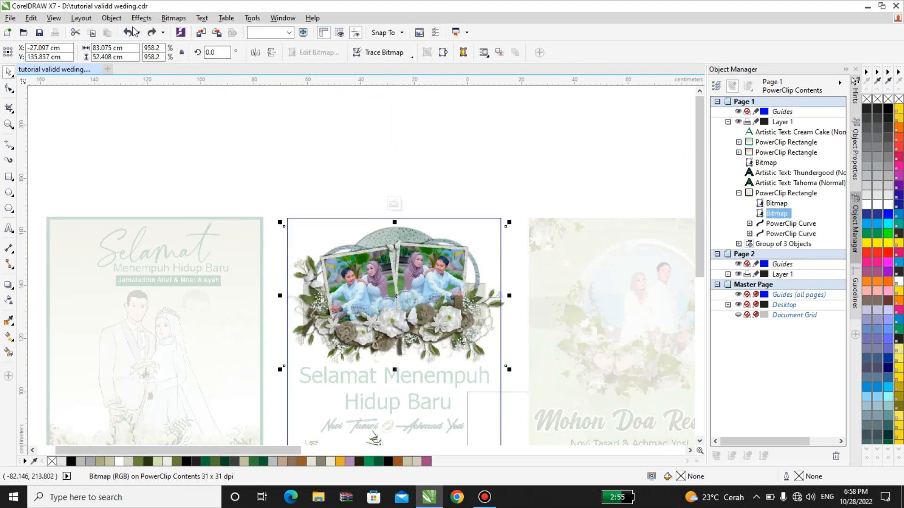
# Step: Finish editing the PowerClip contents and return to the page
pyautogui.scroll(-2, 235, 222)
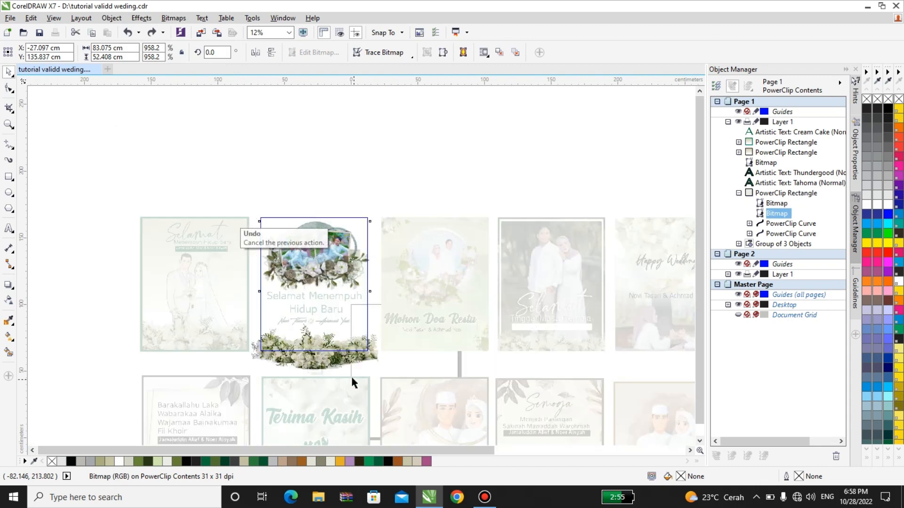
pyautogui.click(328, 364)
pyautogui.click(313, 365)
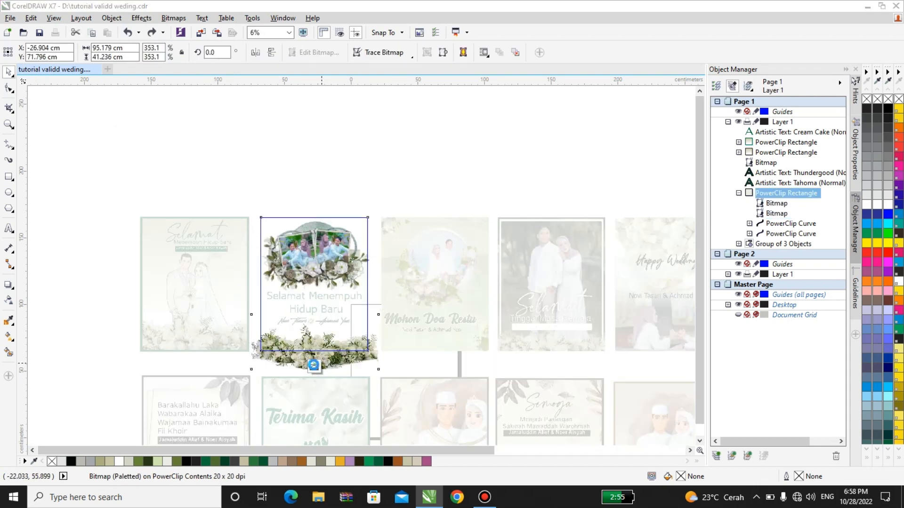
pyautogui.click(314, 365)
pyautogui.click(434, 268)
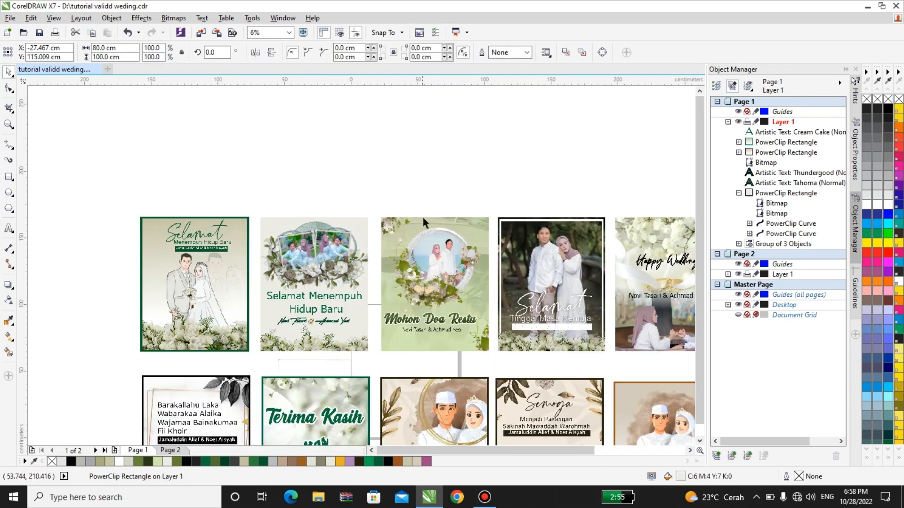
# Step: Group the Selamat Menempuh template's four objects with Ctrl+G
pyautogui.scroll(1, 434, 268)
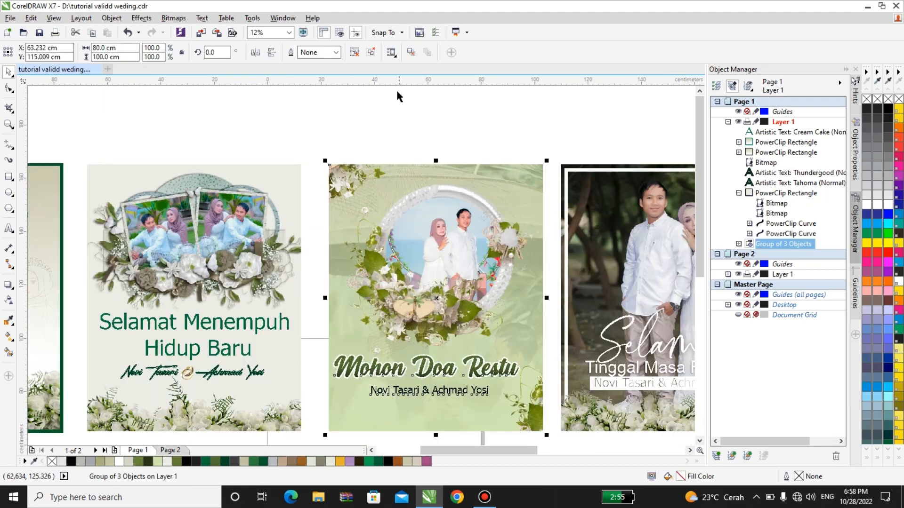
pyautogui.scroll(-2, 305, 408)
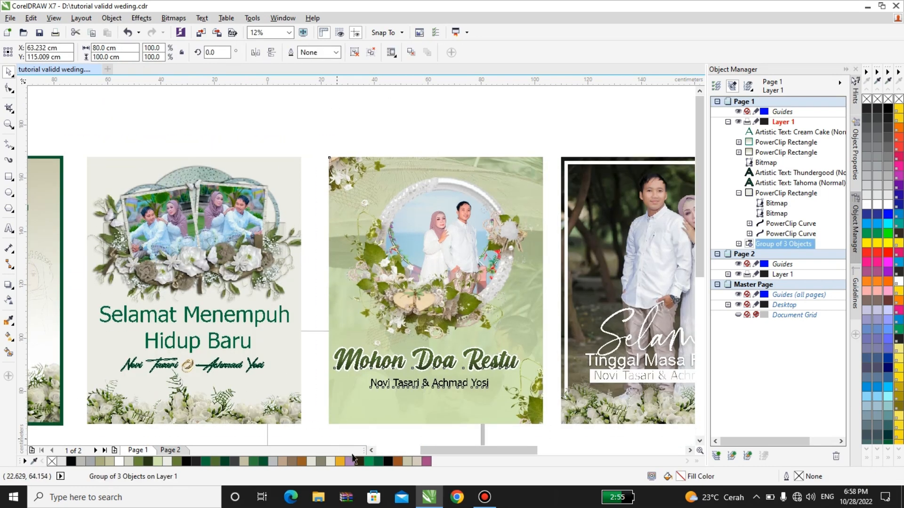
pyautogui.click(288, 175)
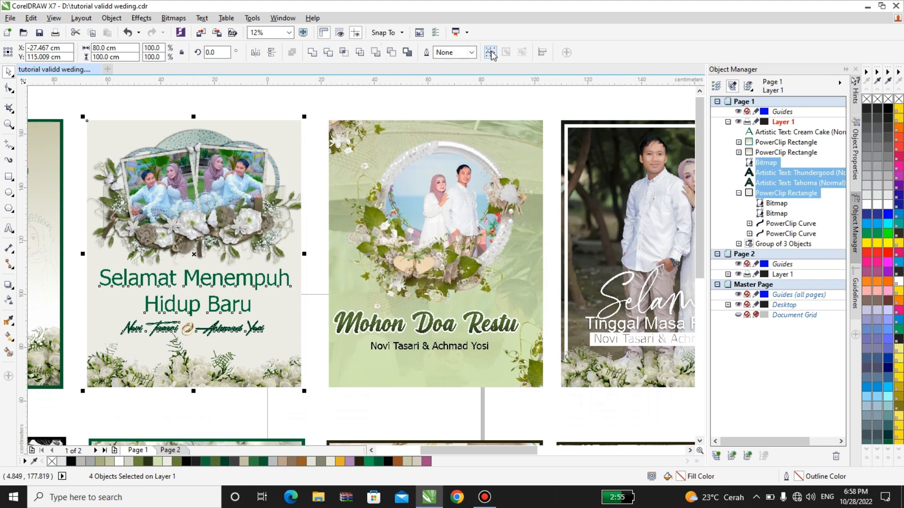
pyautogui.click(491, 52)
# Step: Ungroup the Mohon Doa Restu template and open its photo frame's contents for editing
pyautogui.click(466, 175)
pyautogui.rightClick(466, 174)
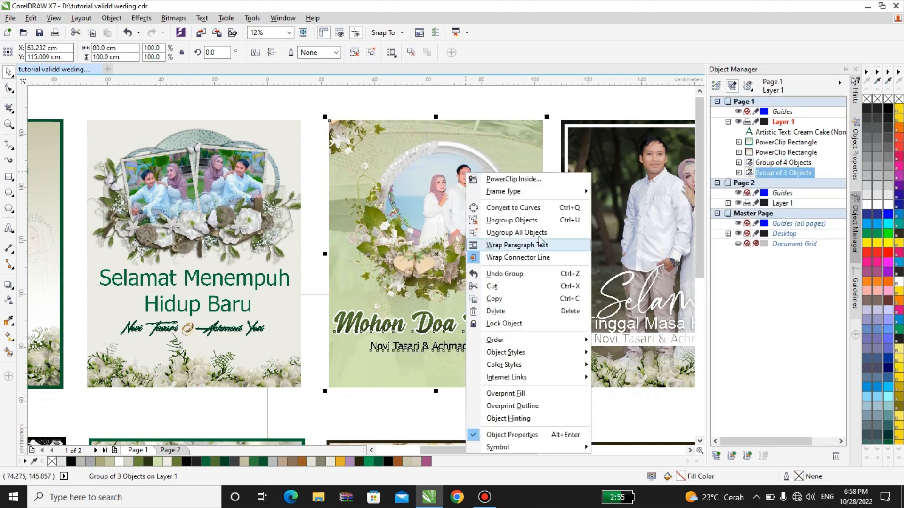
pyautogui.click(405, 195)
pyautogui.scroll(-1, 373, 300)
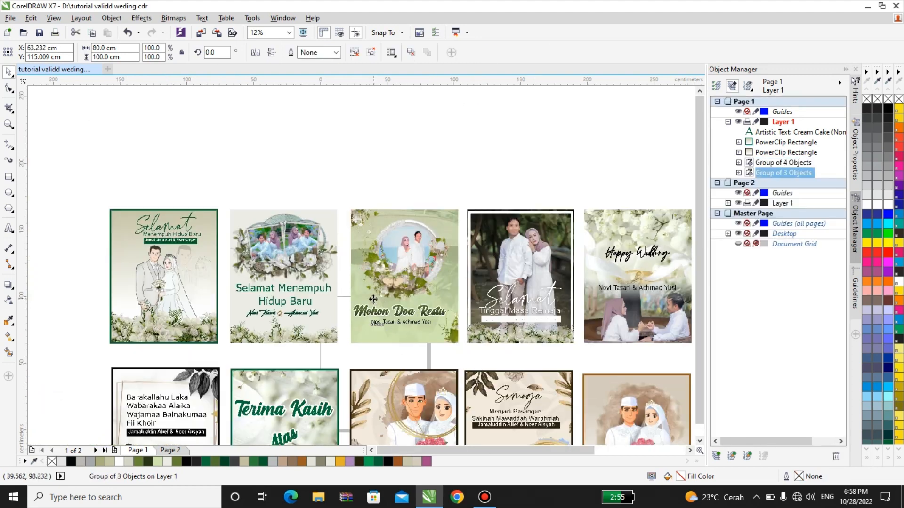
pyautogui.scroll(2, 386, 306)
pyautogui.scroll(-1, 397, 315)
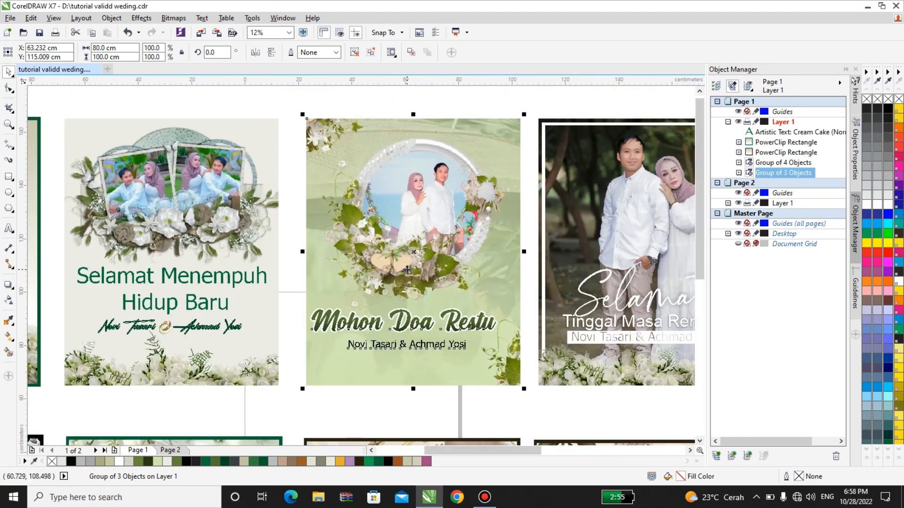
pyautogui.rightClick(406, 201)
pyautogui.click(425, 247)
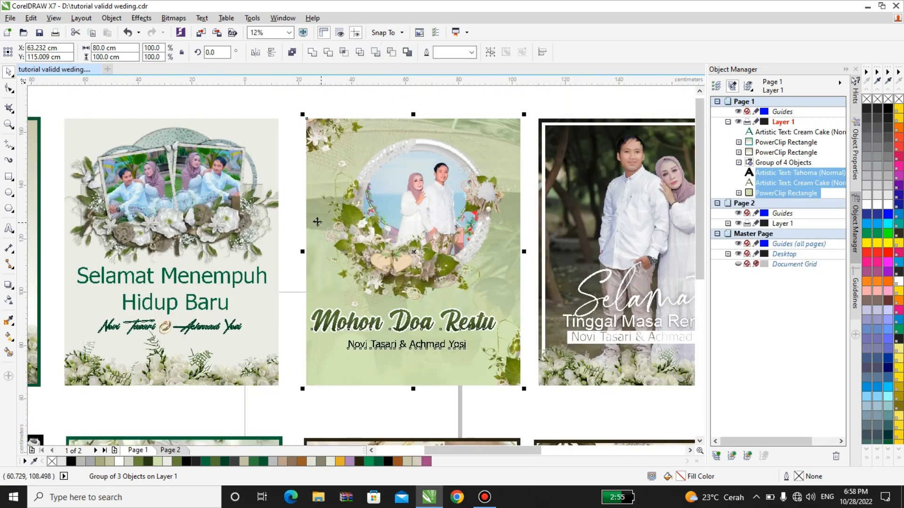
pyautogui.click(386, 202)
pyautogui.rightClick(386, 202)
pyautogui.click(385, 192)
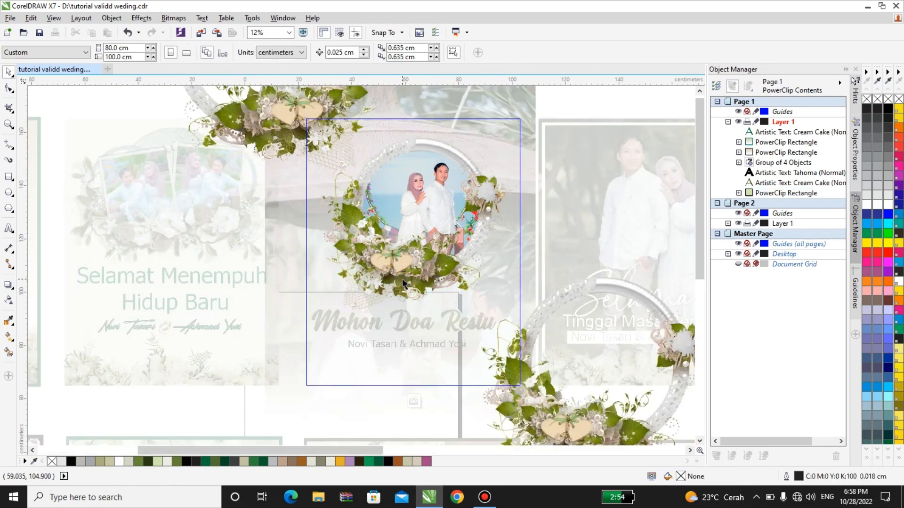
pyautogui.click(420, 220)
pyautogui.scroll(2, 420, 220)
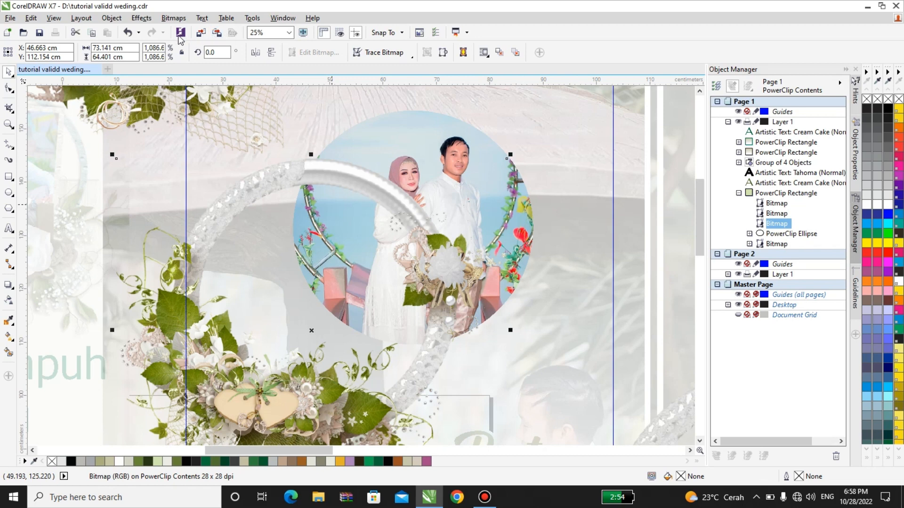
pyautogui.click(138, 32)
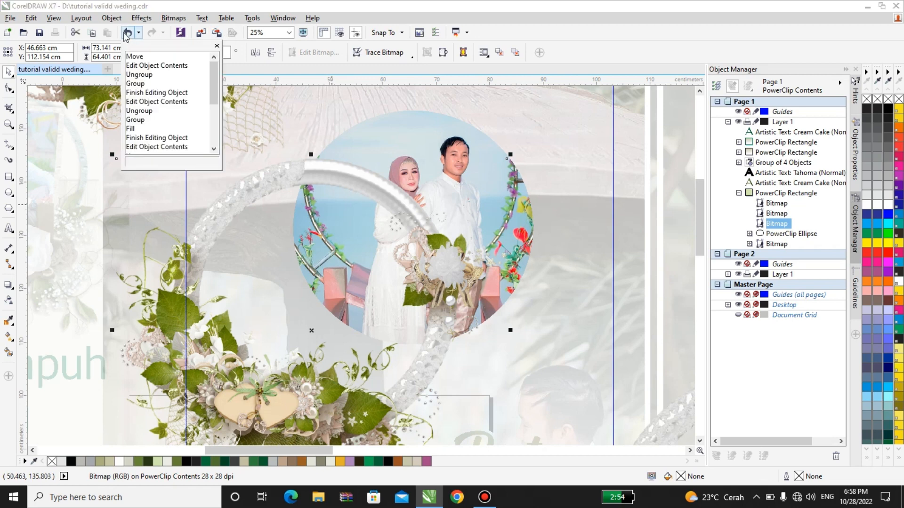
pyautogui.click(125, 35)
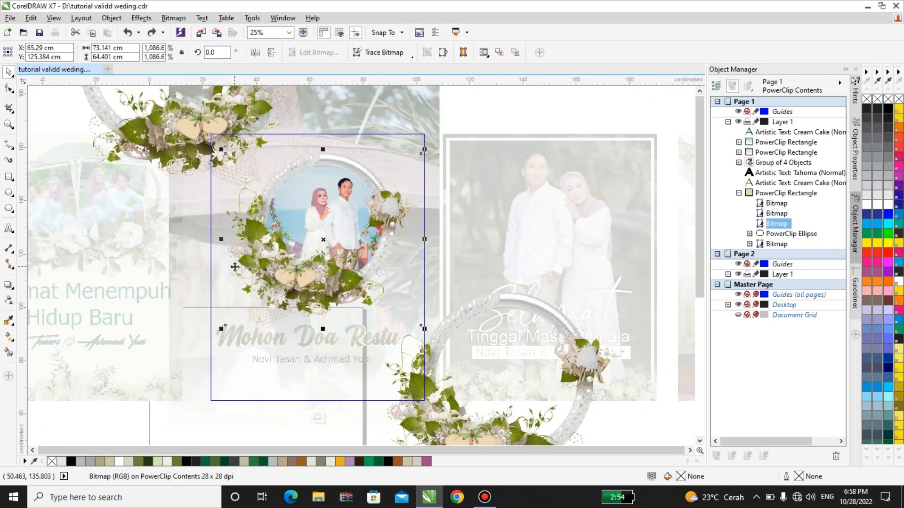
pyautogui.scroll(-2, 236, 259)
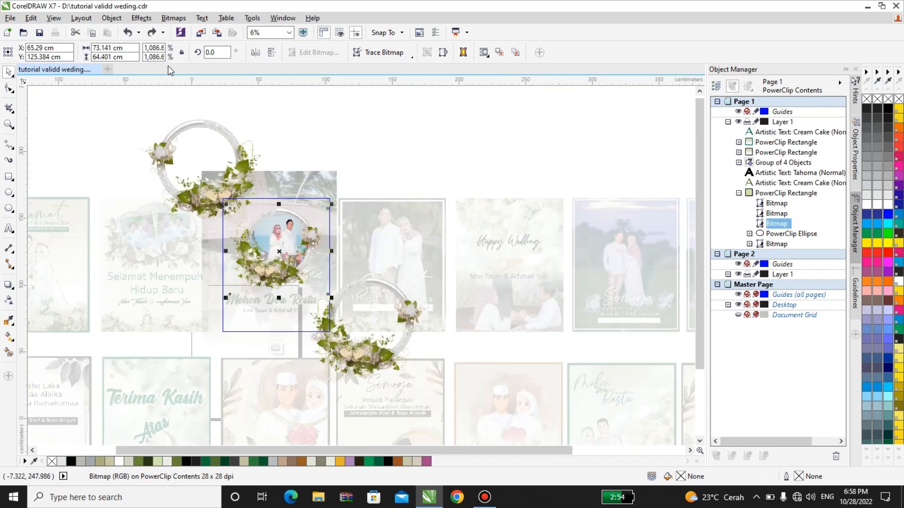
pyautogui.click(275, 348)
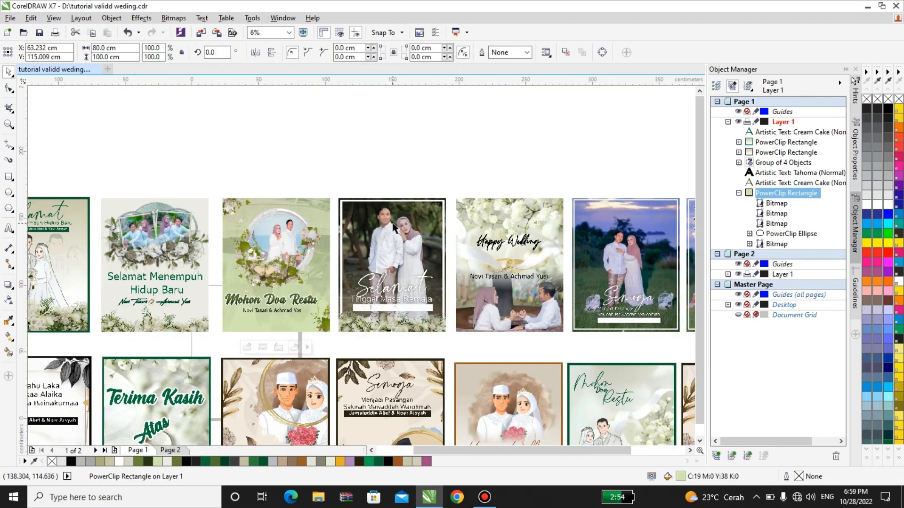
pyautogui.click(393, 283)
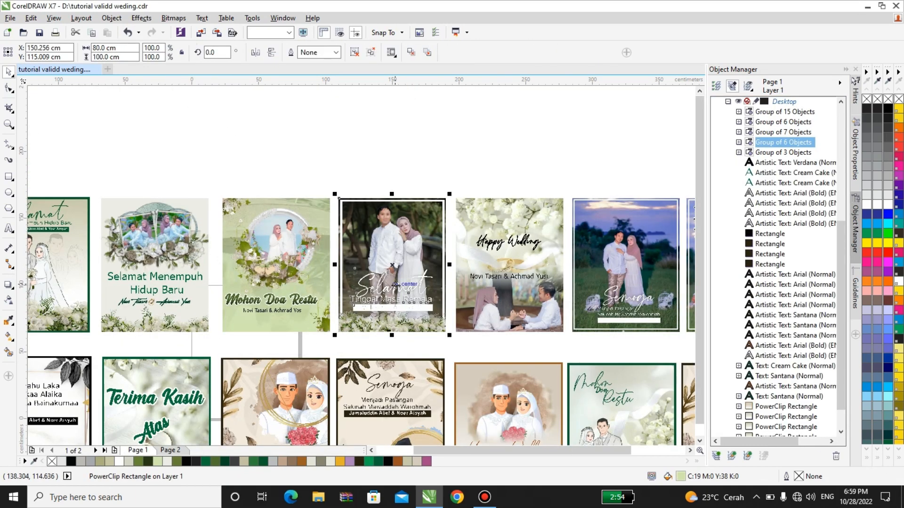
# Step: Ungroup the Happy Wedding template into two texts and a PowerClip frame, then show the frame's commands
pyautogui.scroll(1, 393, 284)
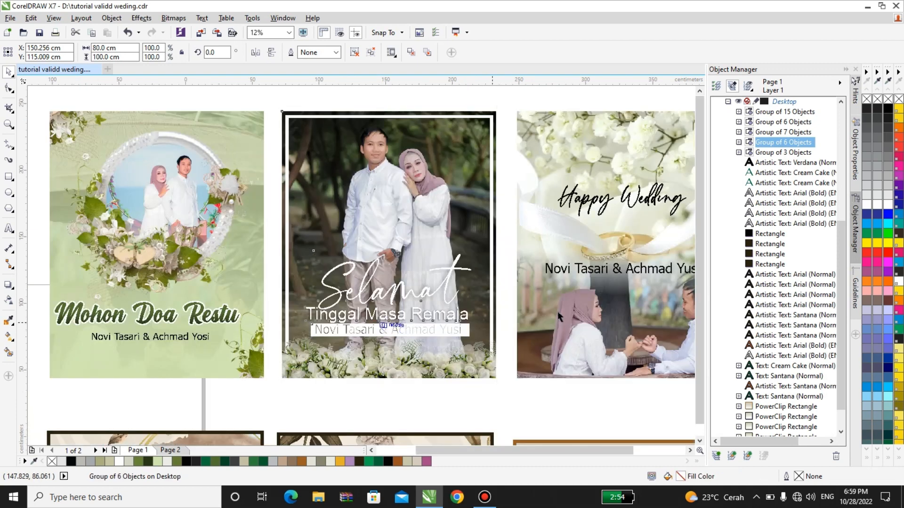
pyautogui.scroll(-1, 560, 318)
pyautogui.scroll(1, 502, 327)
pyautogui.click(501, 324)
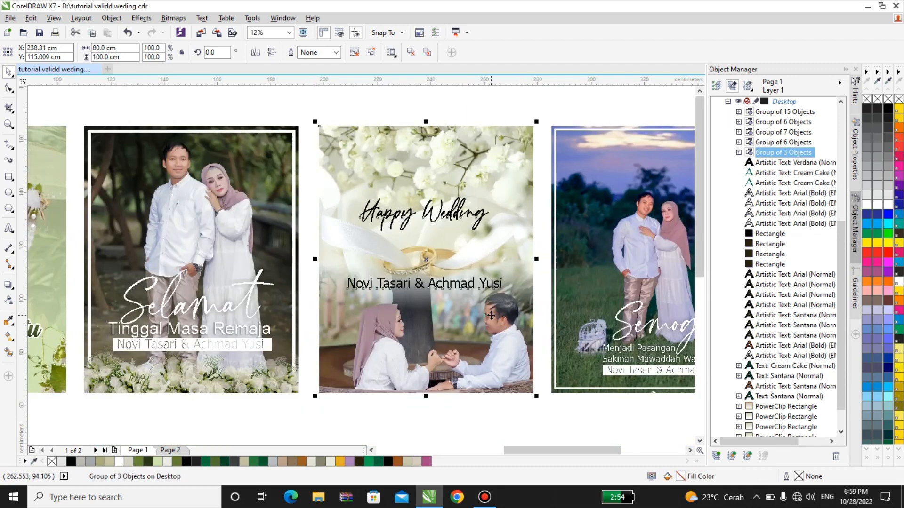
pyautogui.rightClick(488, 323)
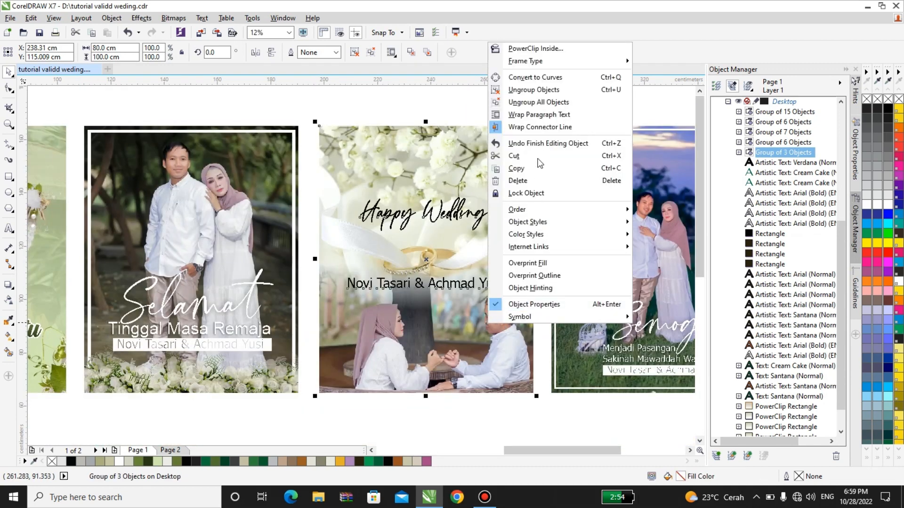
pyautogui.click(537, 90)
pyautogui.click(503, 175)
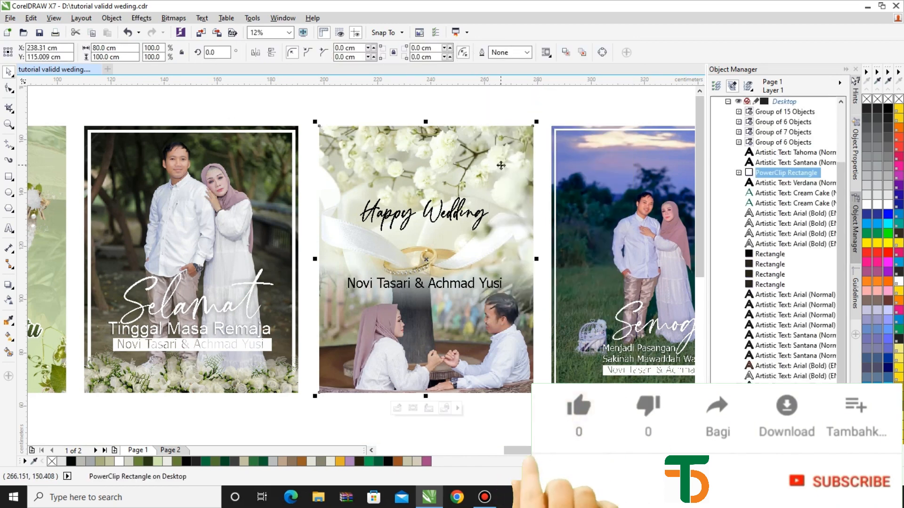
pyautogui.rightClick(503, 175)
# Step: Give the flower-and-rings photo a downward linear transparency fade at -87.7°, then stop editing
pyautogui.click(527, 189)
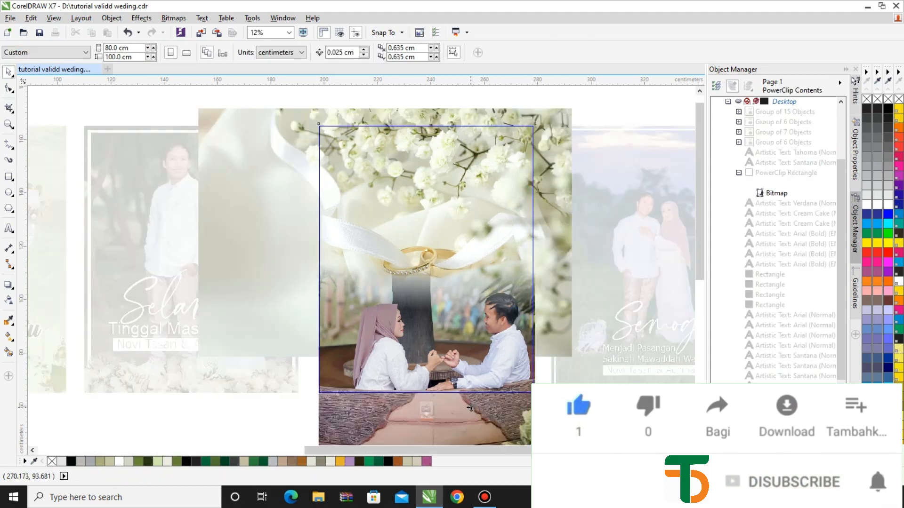
pyautogui.click(251, 134)
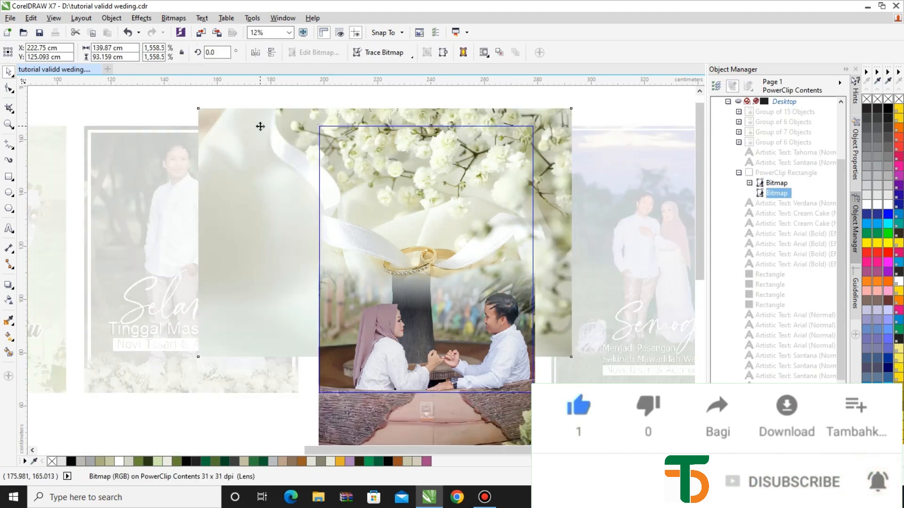
pyautogui.click(9, 301)
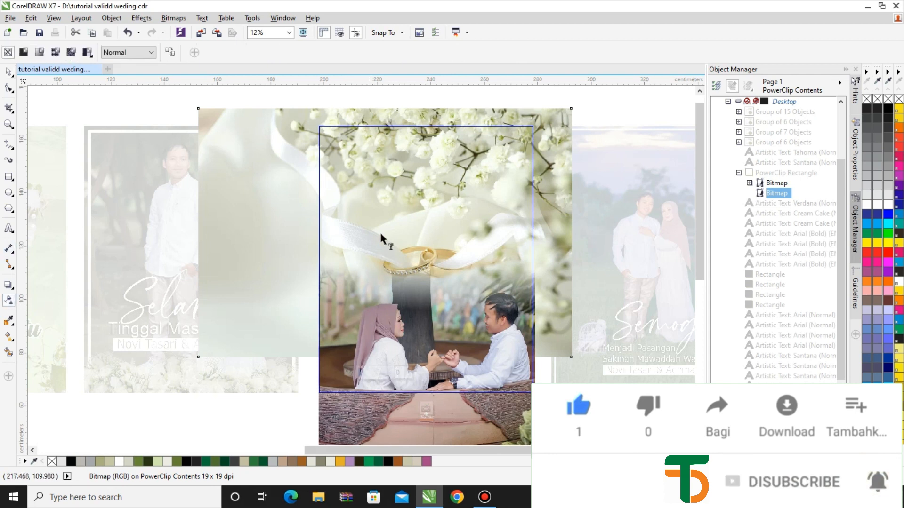
pyautogui.moveTo(394, 198); pyautogui.dragTo(411, 307)
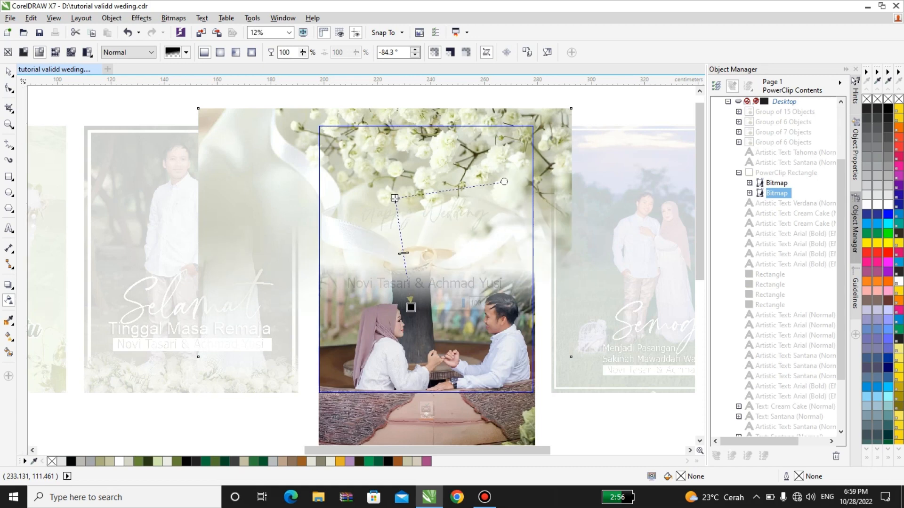
pyautogui.moveTo(394, 200); pyautogui.dragTo(408, 271)
pyautogui.click(426, 409)
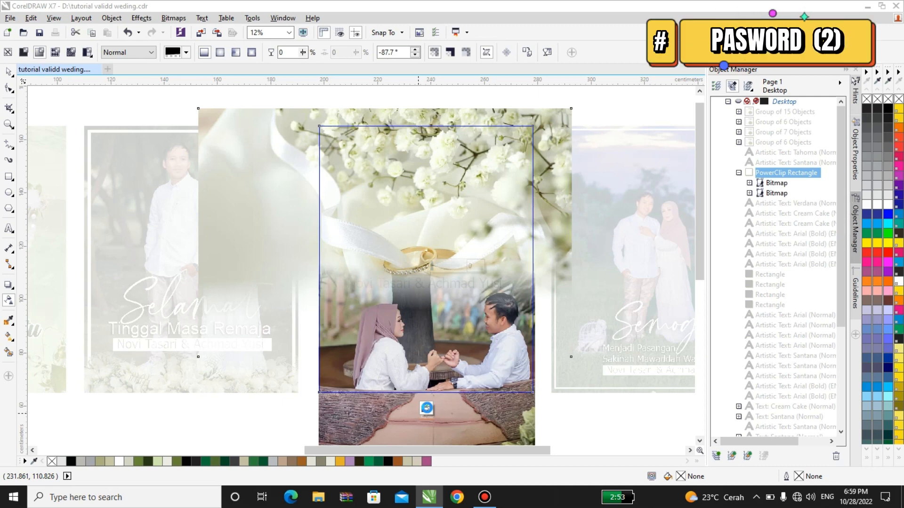
# Step: Leave PowerClip editing on the Happy Wedding card
pyautogui.click(426, 407)
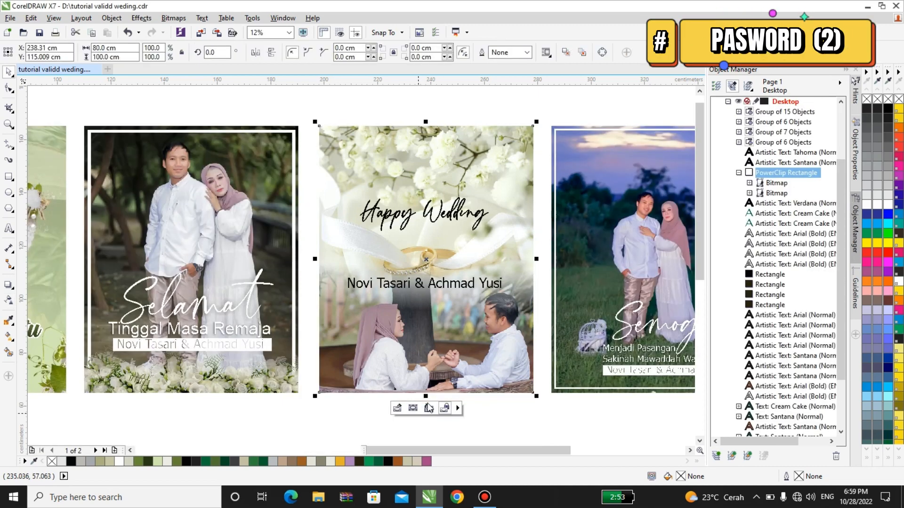
pyautogui.scroll(-1, 448, 327)
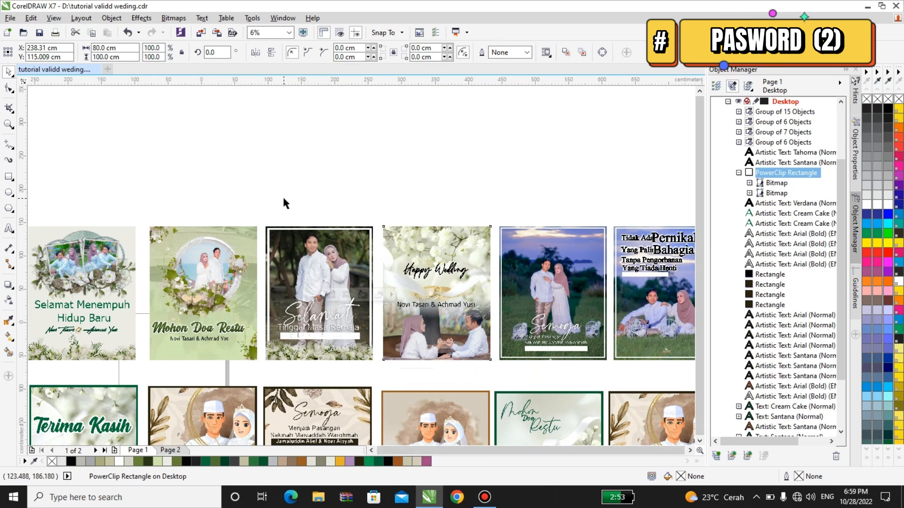
pyautogui.scroll(-2, 284, 205)
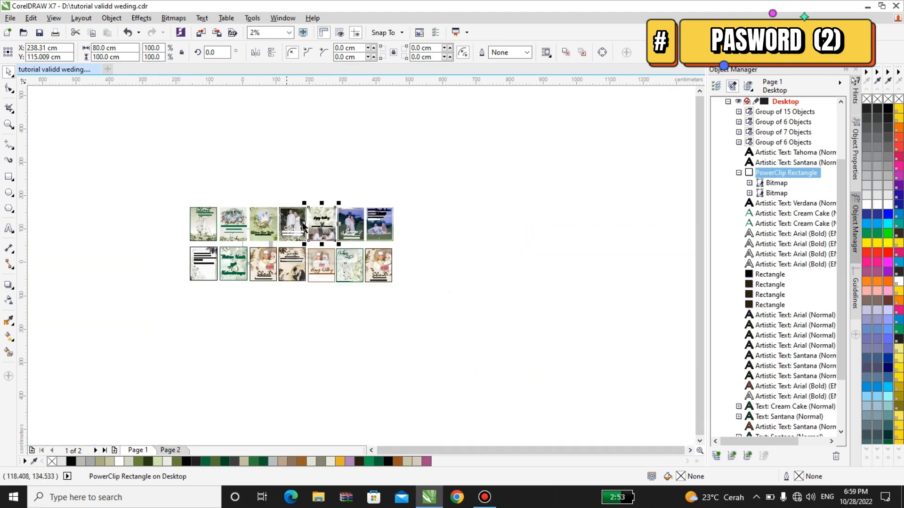
pyautogui.scroll(2, 377, 226)
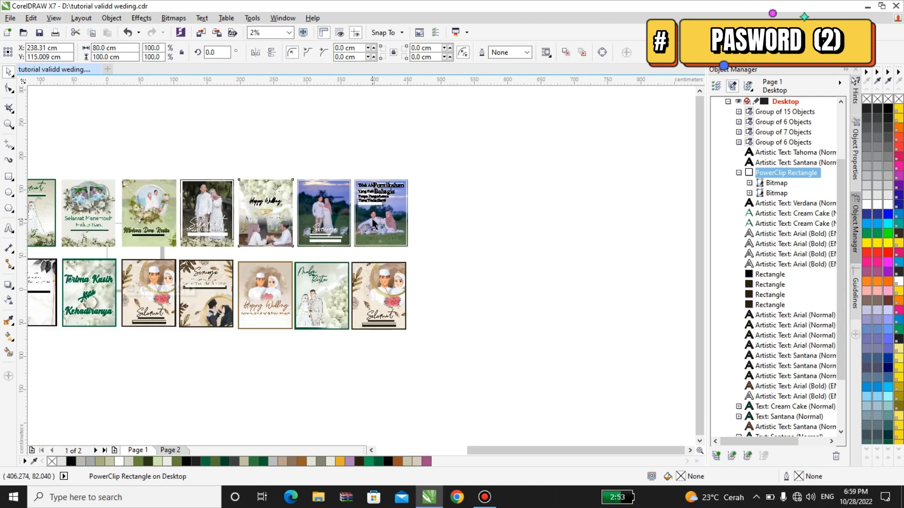
pyautogui.scroll(2, 374, 225)
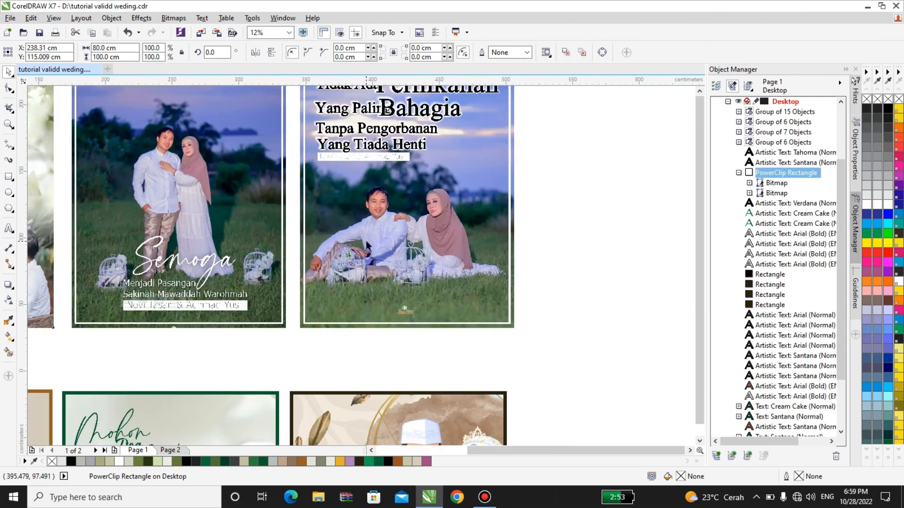
pyautogui.scroll(-1, 367, 245)
pyautogui.scroll(1, 377, 191)
# Step: Zoom and scroll around the pages to review the invitation designs
pyautogui.click(383, 145)
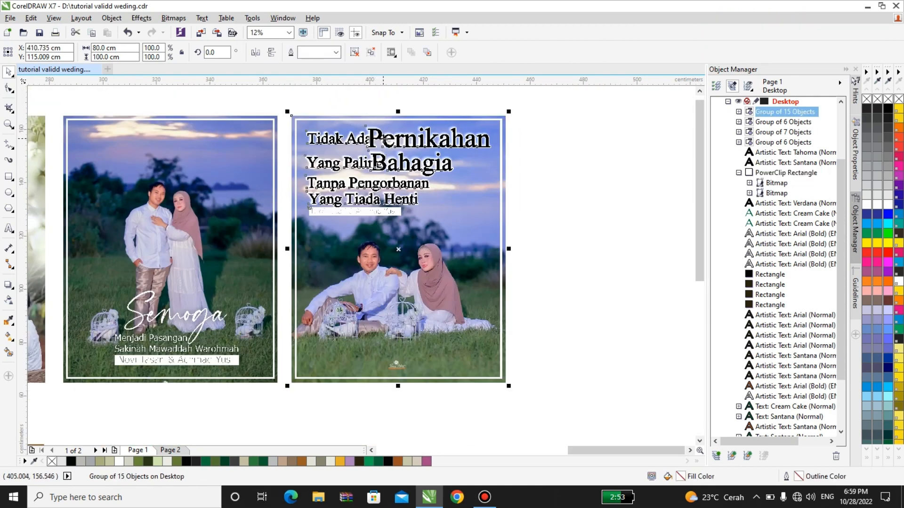
pyautogui.scroll(1, 388, 130)
pyautogui.scroll(-1, 382, 174)
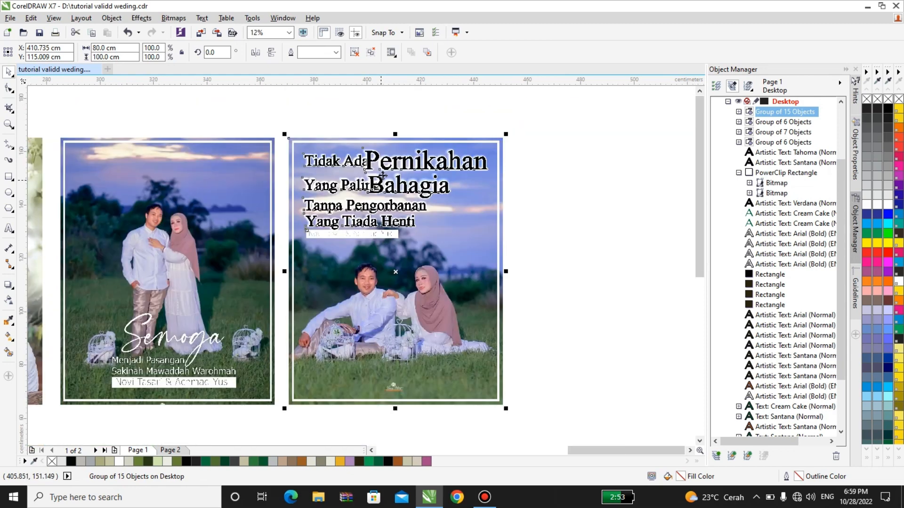
pyautogui.scroll(-1, 383, 175)
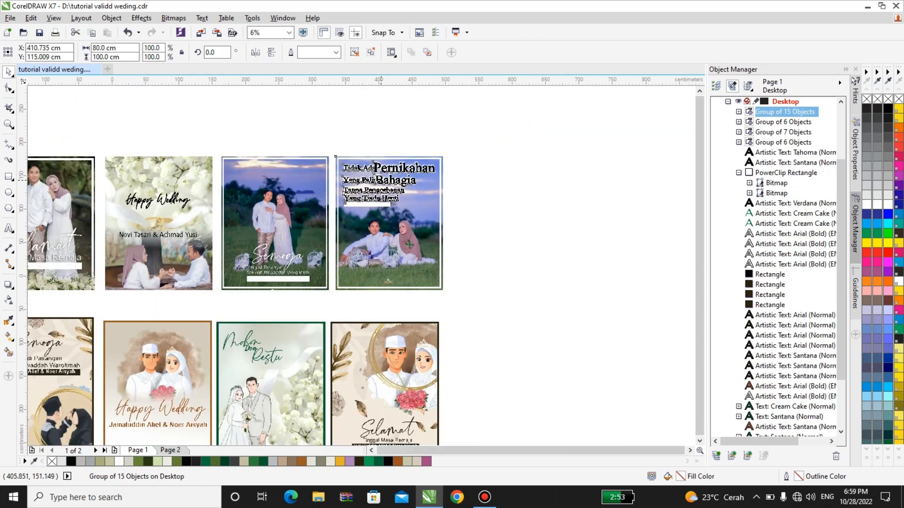
pyautogui.scroll(-1, 409, 245)
pyautogui.click(504, 322)
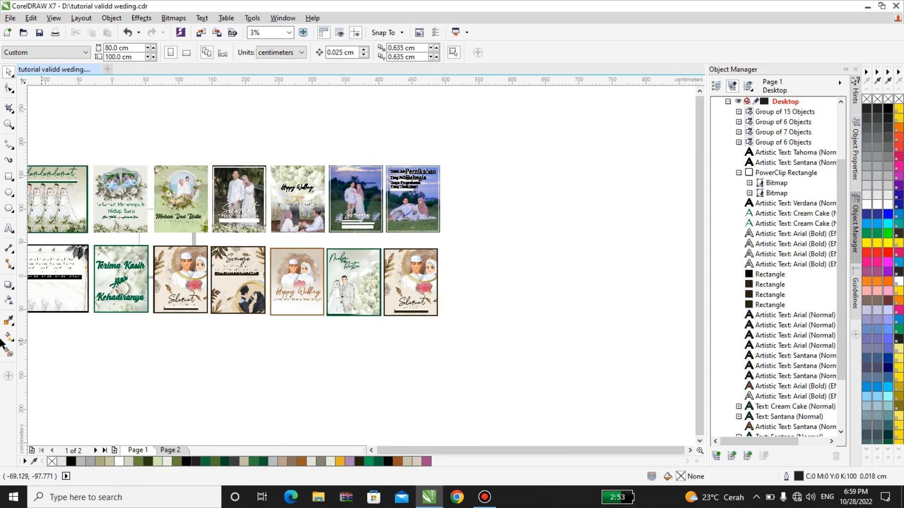
pyautogui.hscroll(-3, 2, 345)
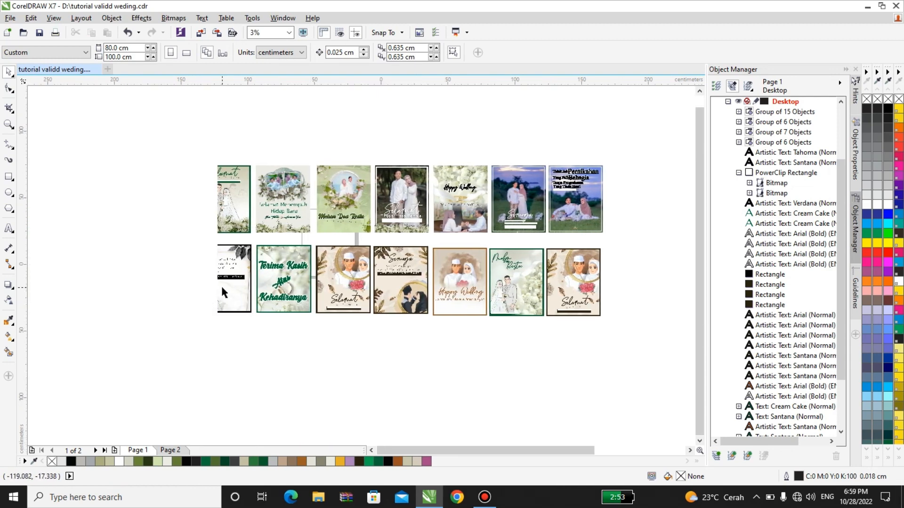
pyautogui.scroll(3, 222, 284)
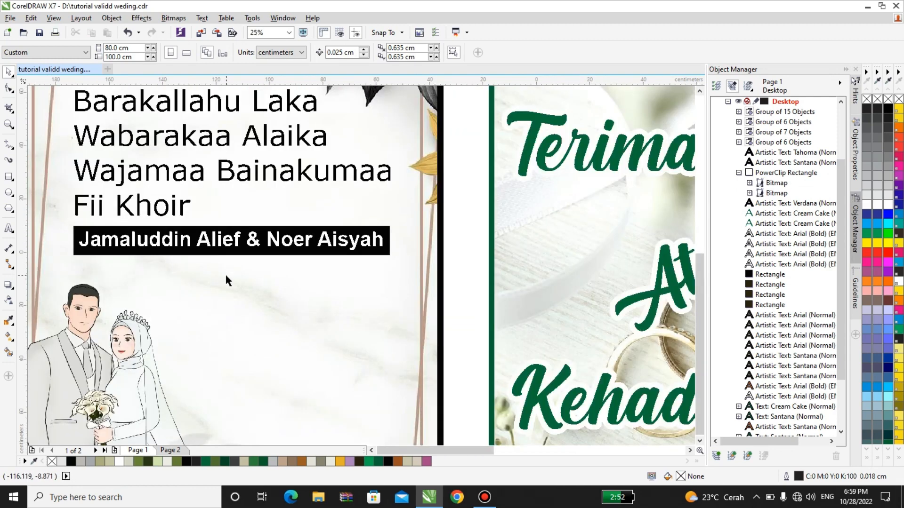
pyautogui.scroll(-1, 226, 280)
pyautogui.scroll(-1, 284, 272)
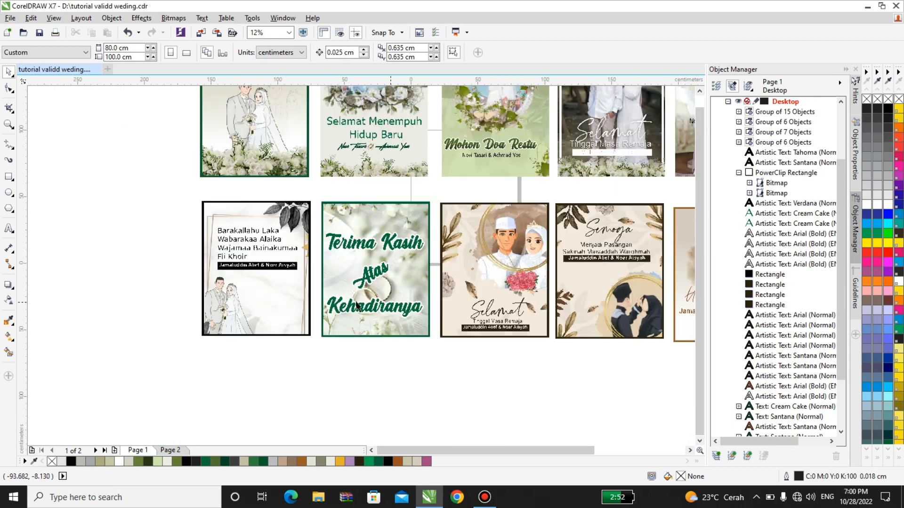
pyautogui.scroll(1, 504, 280)
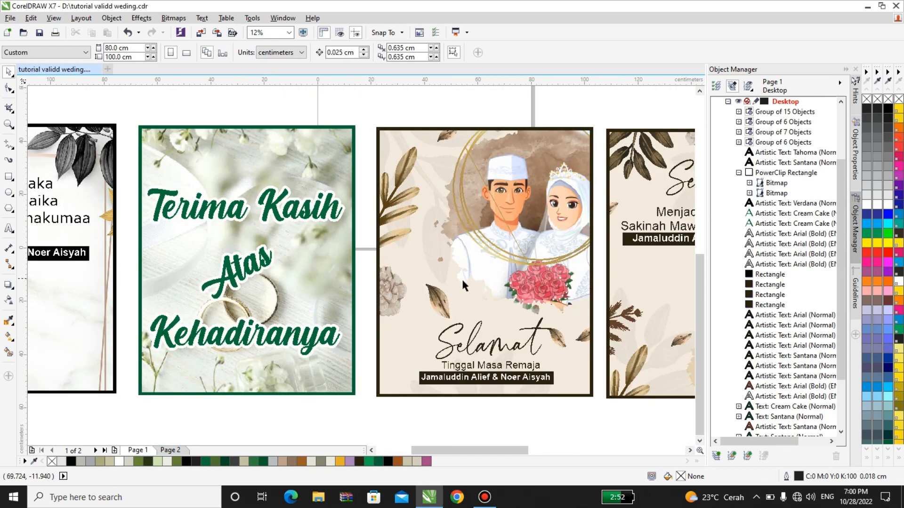
pyautogui.scroll(-1, 343, 316)
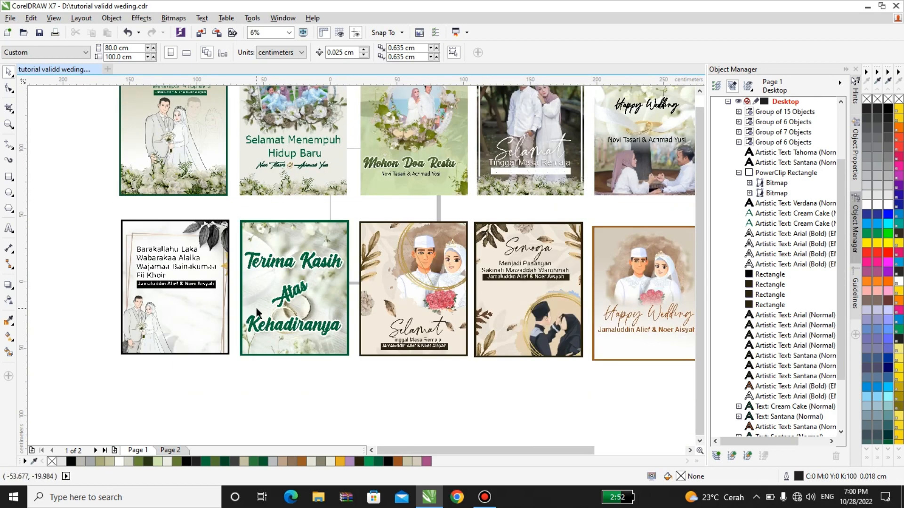
pyautogui.click(560, 313)
pyautogui.rightClick(561, 313)
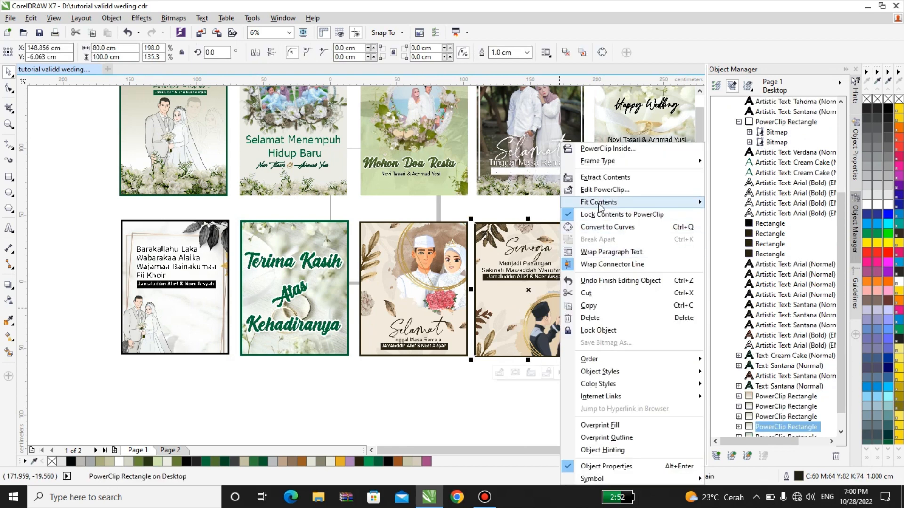
pyautogui.click(431, 394)
pyautogui.scroll(-1, 396, 265)
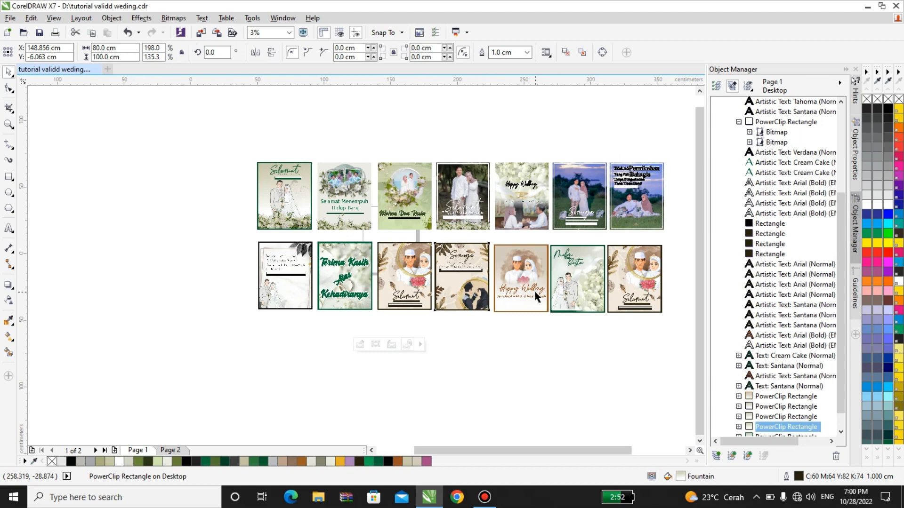
pyautogui.scroll(1, 537, 296)
pyautogui.click(525, 235)
pyautogui.scroll(1, 524, 233)
pyautogui.rightClick(524, 233)
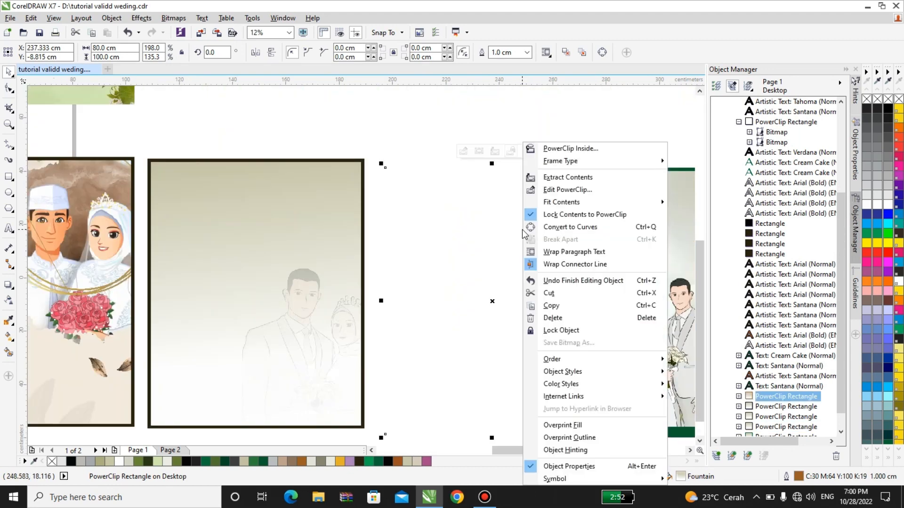
pyautogui.click(425, 251)
pyautogui.rightClick(426, 252)
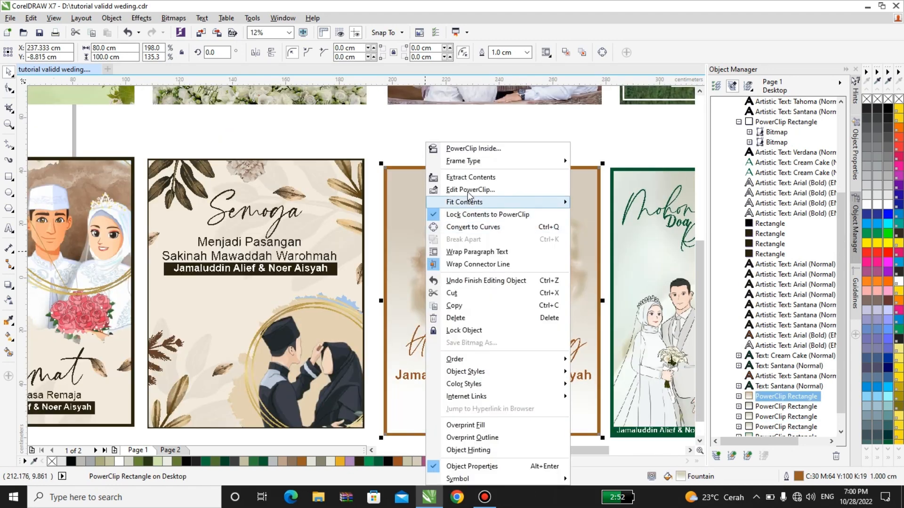
pyautogui.click(486, 191)
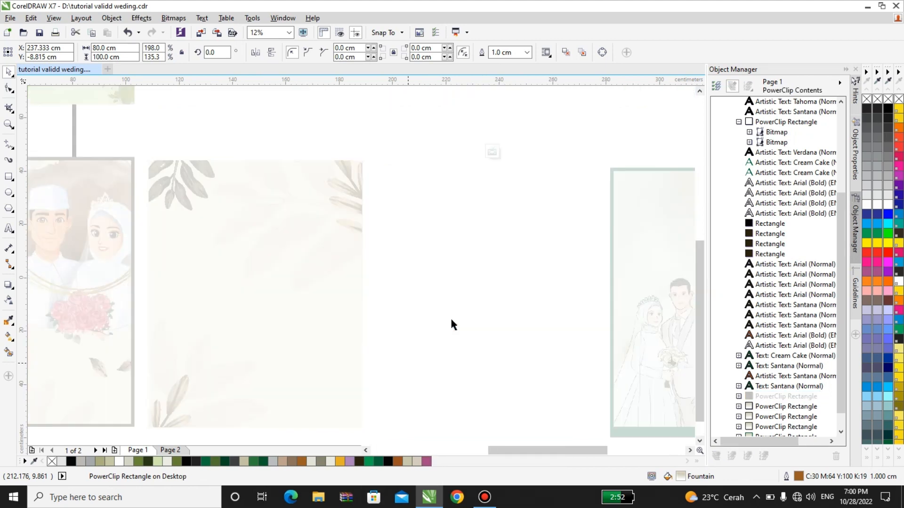
pyautogui.click(456, 307)
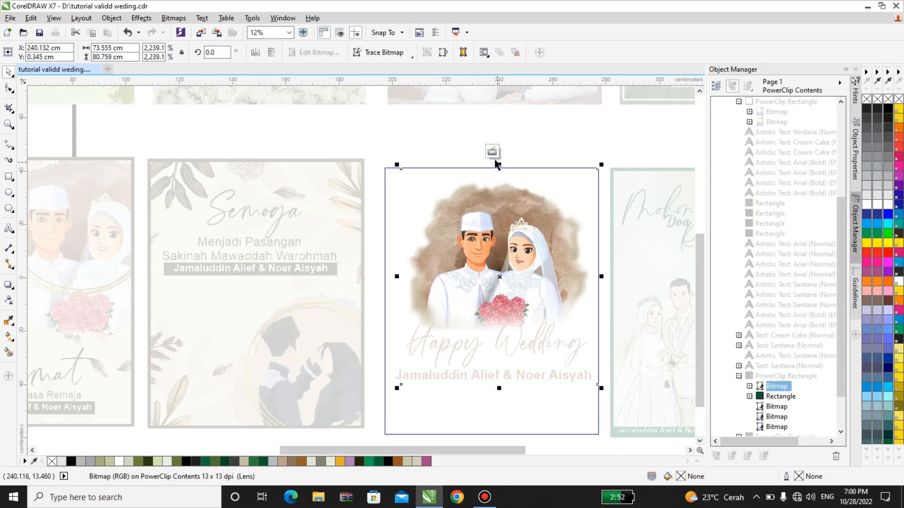
pyautogui.click(493, 152)
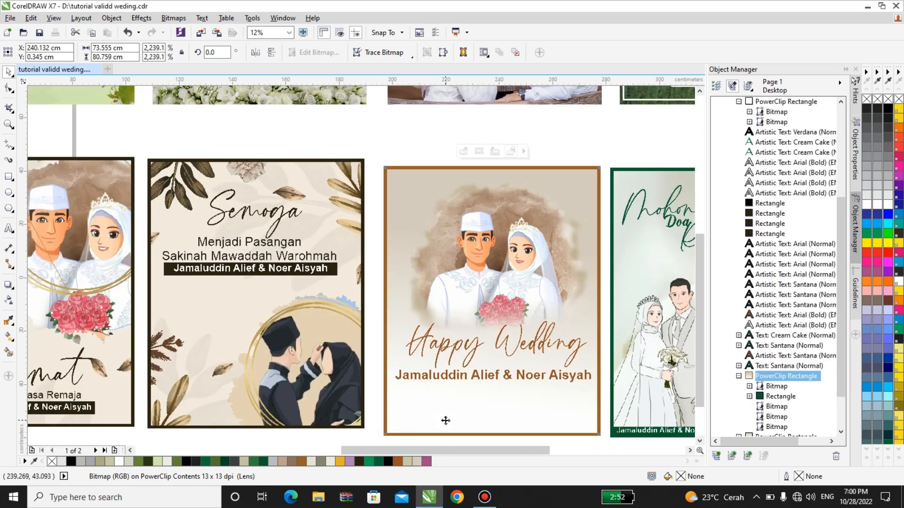
pyautogui.click(445, 421)
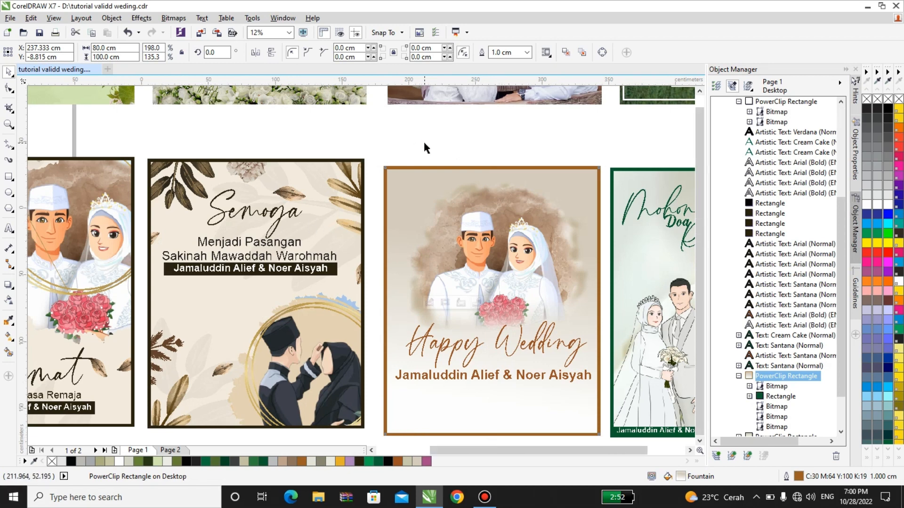
pyautogui.scroll(-1, 423, 141)
pyautogui.click(543, 191)
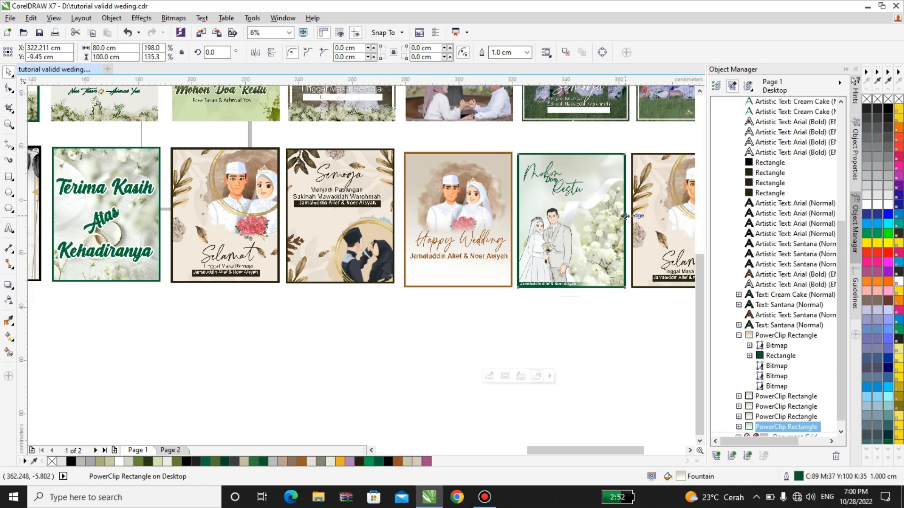
pyautogui.scroll(1, 623, 216)
pyautogui.rightClick(622, 215)
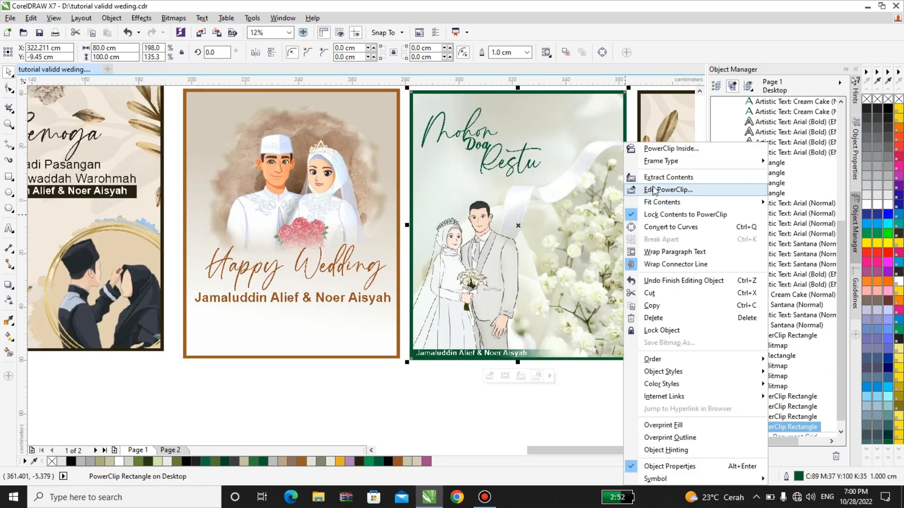
pyautogui.click(653, 189)
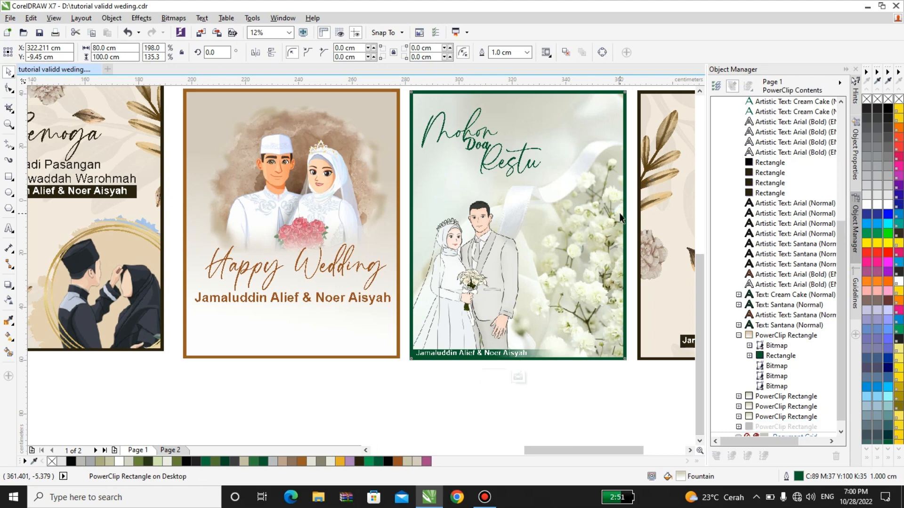
pyautogui.click(578, 321)
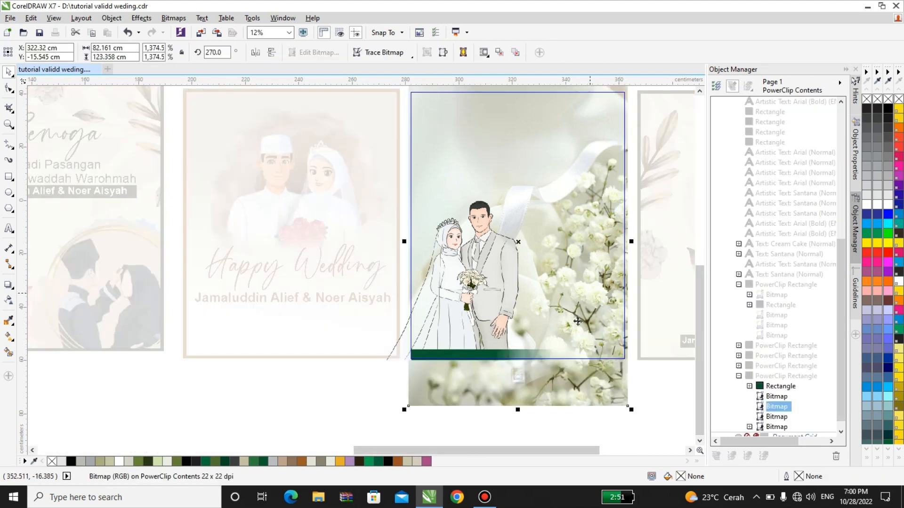
pyautogui.moveTo(592, 245); pyautogui.dragTo(609, 268)
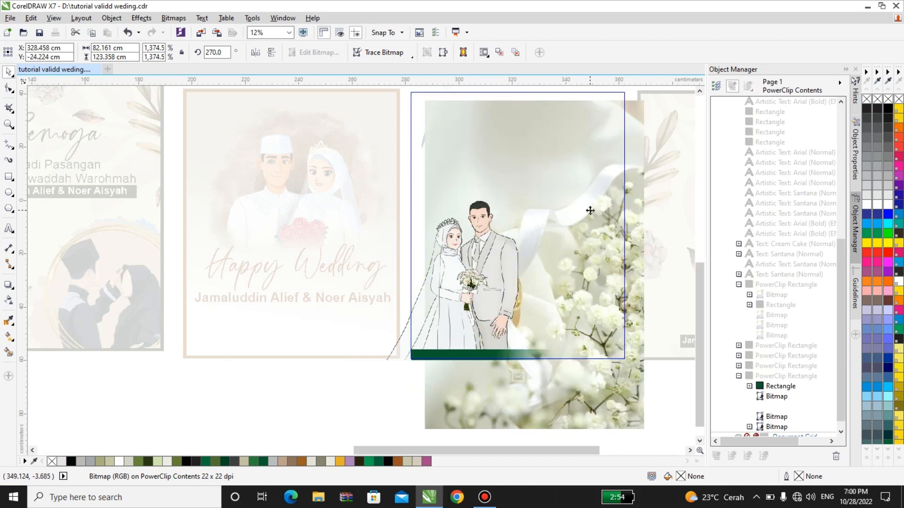
pyautogui.hotkey('ctrl', 'z')
pyautogui.moveTo(404, 241); pyautogui.dragTo(399, 242)
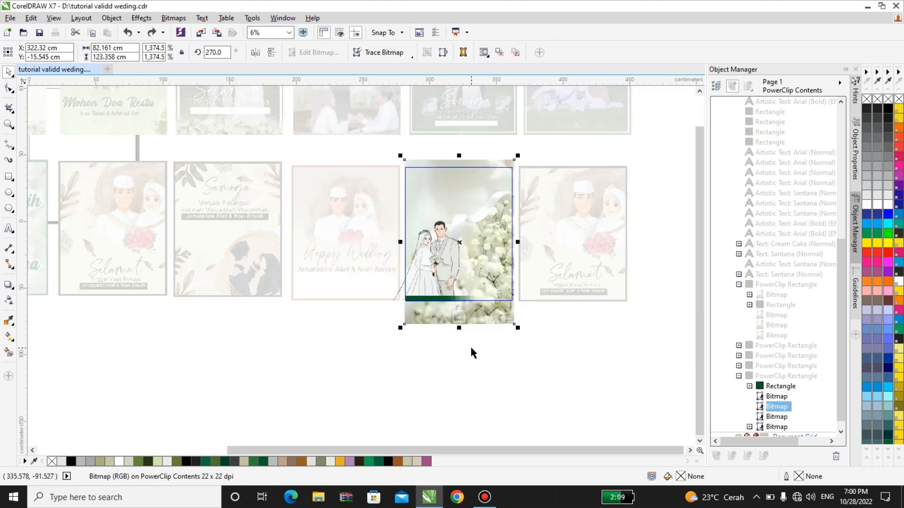
pyautogui.click(460, 318)
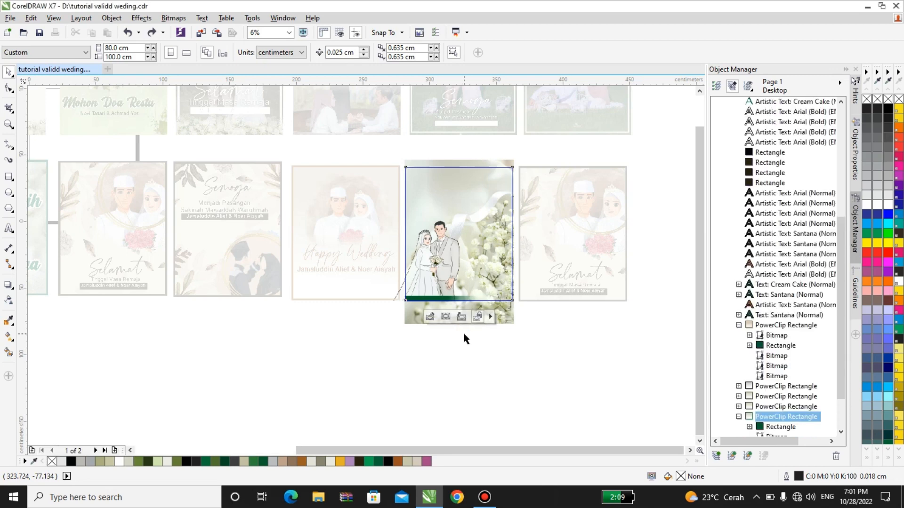
pyautogui.click(541, 320)
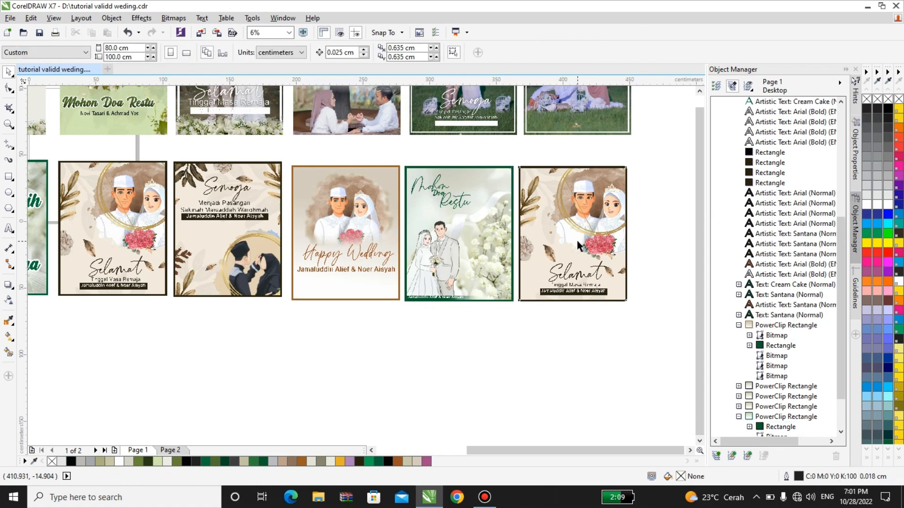
# Step: Nudge the couple's name text on the green Mohon Doa Restu card slightly left and down
pyautogui.click(566, 266)
pyautogui.scroll(2, 566, 266)
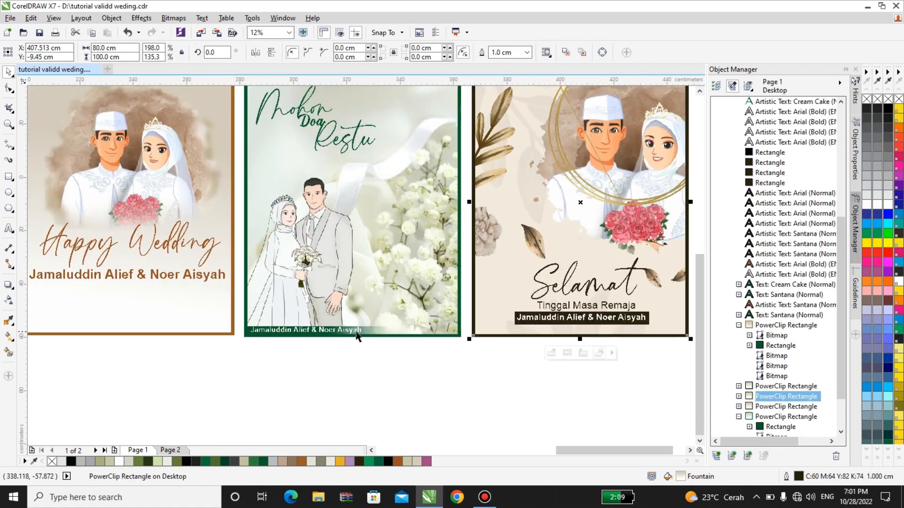
pyautogui.scroll(6, 275, 342)
pyautogui.click(272, 269)
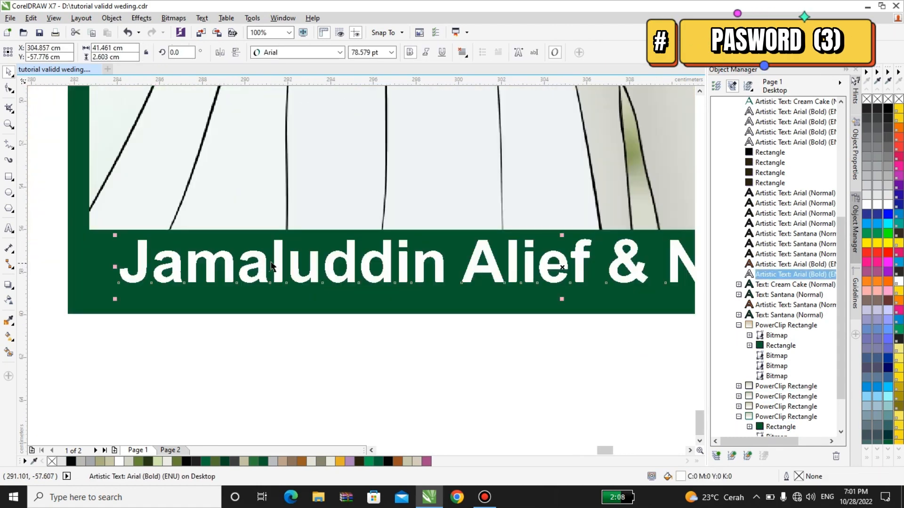
pyautogui.moveTo(276, 258); pyautogui.dragTo(267, 268)
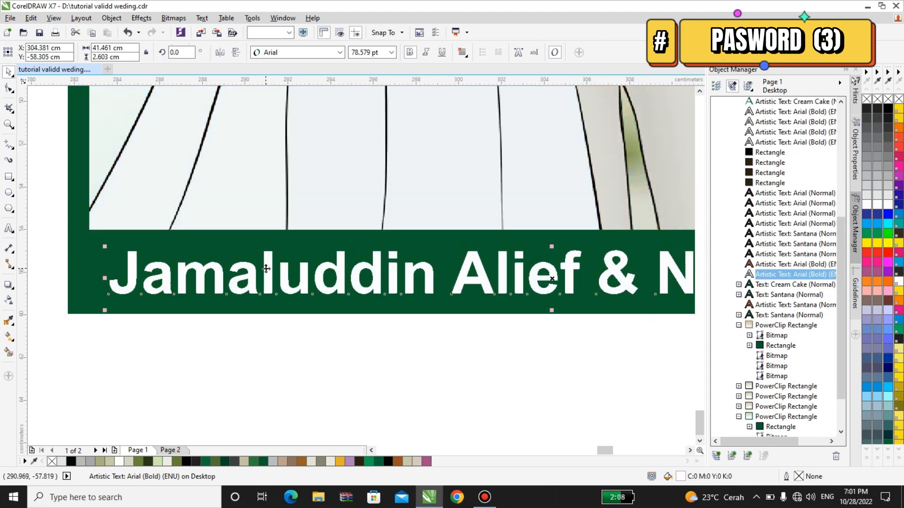
# Step: Select the Selamat cards and scroll across the page's two rows of wedding panels
pyautogui.scroll(-2, 267, 268)
pyautogui.scroll(-5, 266, 268)
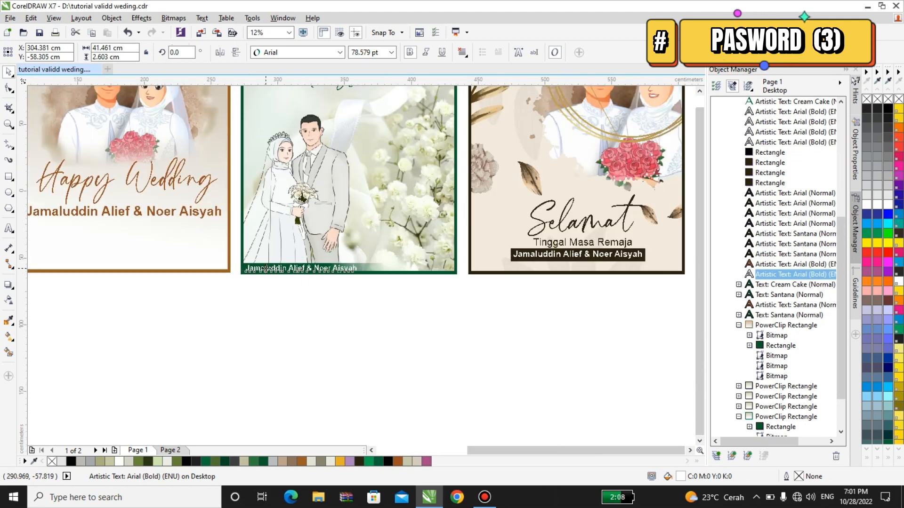
pyautogui.scroll(-2, 266, 285)
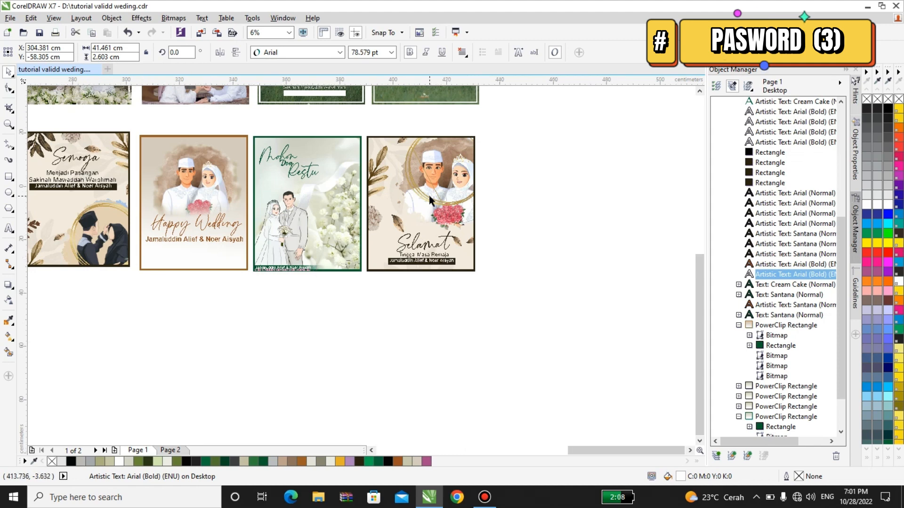
pyautogui.scroll(2, 429, 198)
pyautogui.click(429, 200)
pyautogui.moveTo(540, 165); pyautogui.dragTo(541, 81)
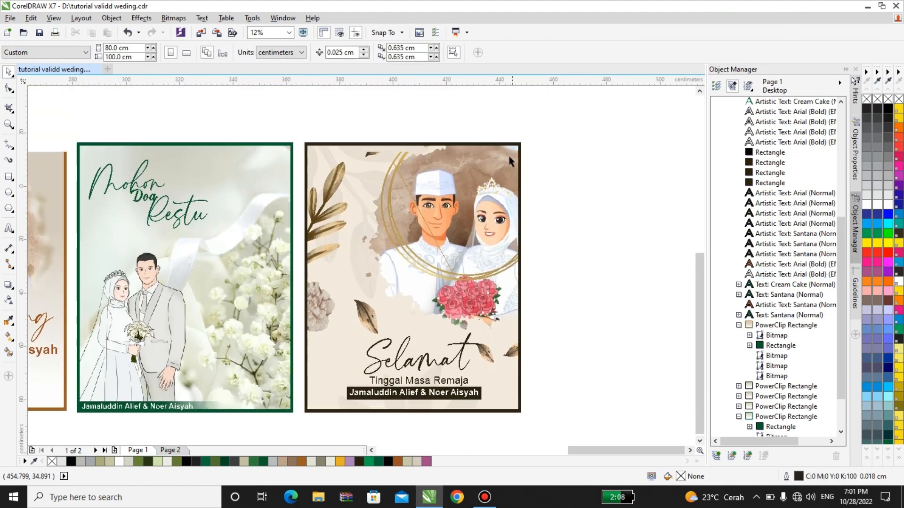
pyautogui.click(467, 248)
pyautogui.scroll(2, 397, 392)
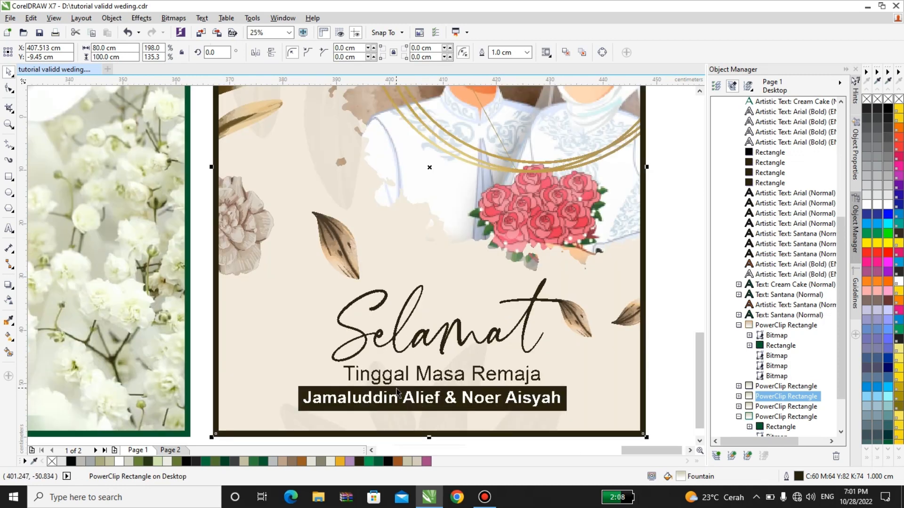
pyautogui.scroll(-2, 399, 358)
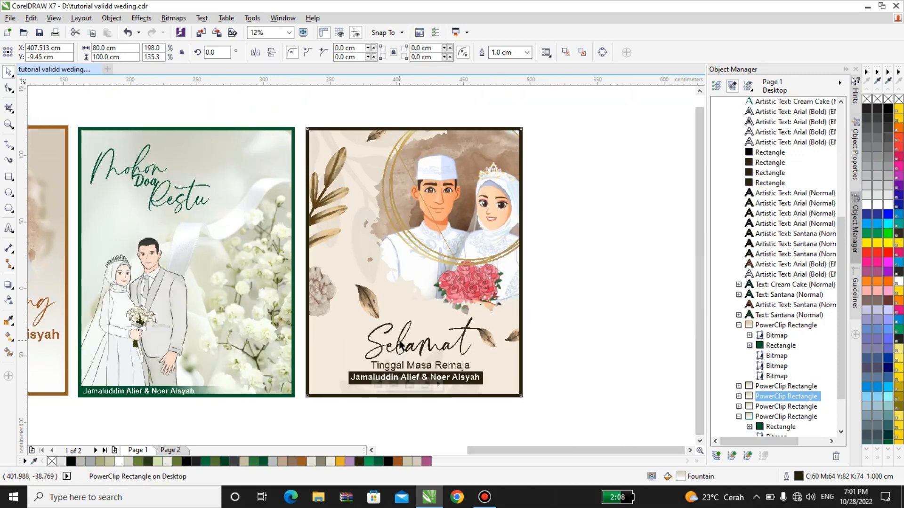
pyautogui.scroll(-2, 400, 346)
pyautogui.scroll(-1, 401, 346)
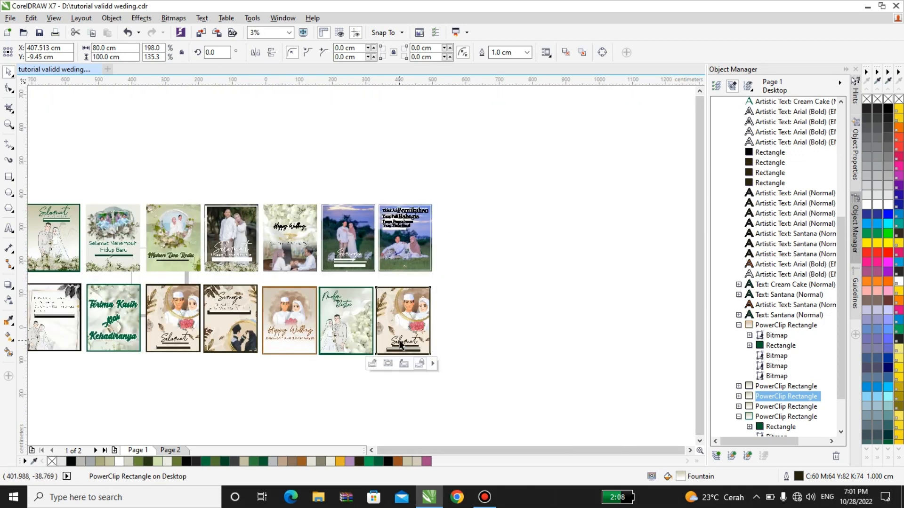
pyautogui.scroll(-1, 397, 345)
# Step: Group all the Page 1 invitation cards together with Ctrl+G
pyautogui.moveTo(173, 243); pyautogui.dragTo(426, 353)
pyautogui.hotkey('ctrl', 'g')
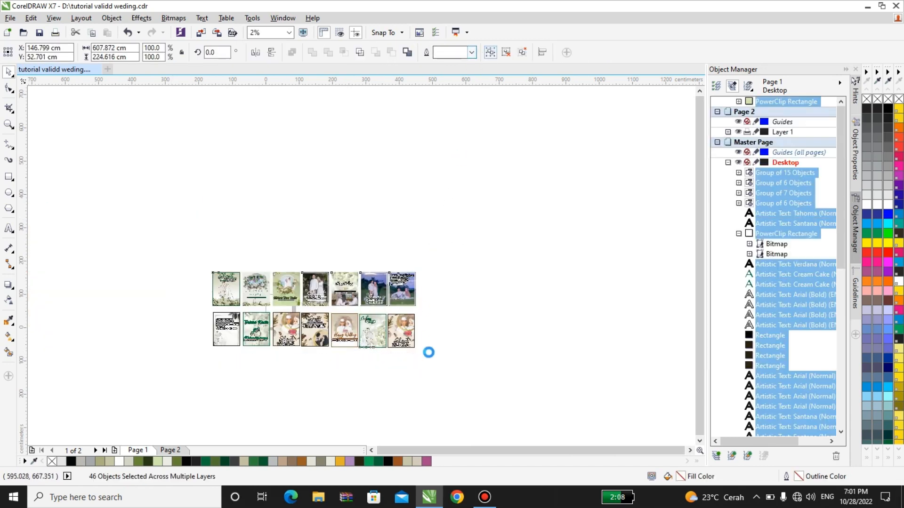
pyautogui.click(419, 411)
# Step: Switch to Page 2 to view the Selamat Datang banner templates
pyautogui.click(169, 451)
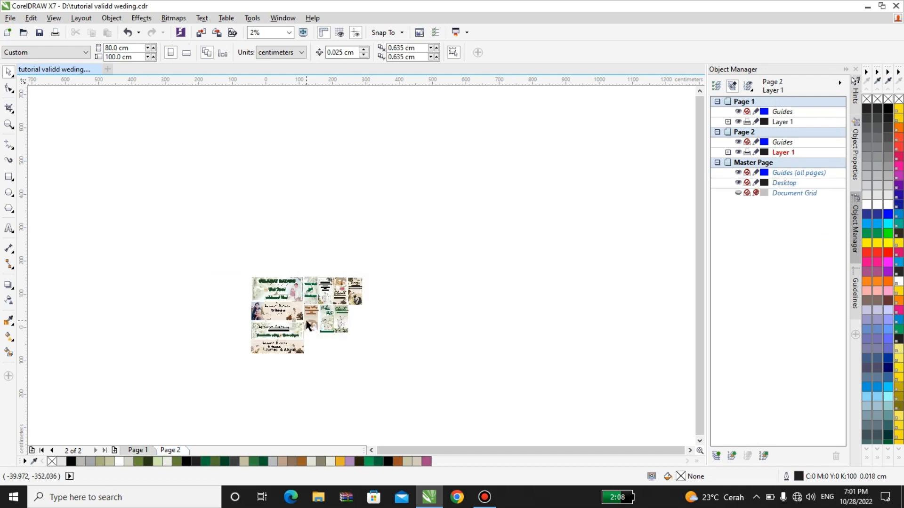
pyautogui.scroll(2, 306, 325)
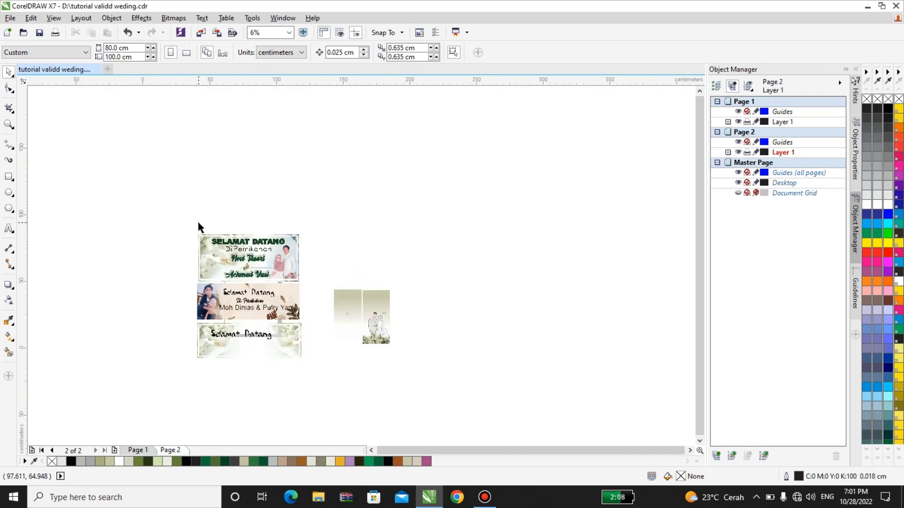
pyautogui.scroll(3, 207, 176)
pyautogui.scroll(1, 207, 177)
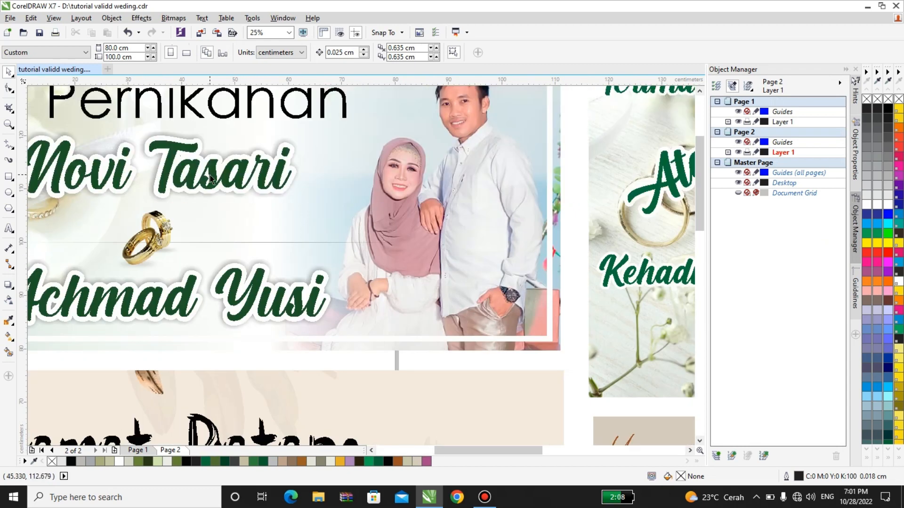
pyautogui.scroll(-1, 210, 179)
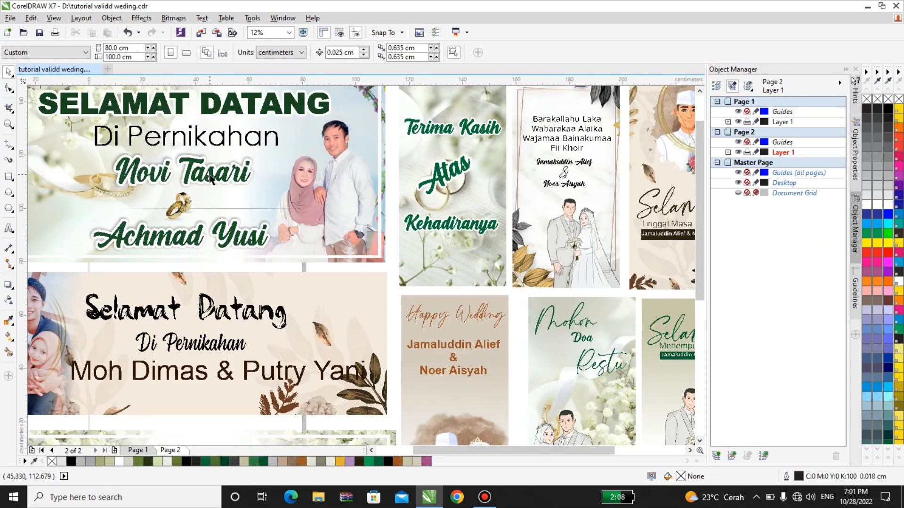
# Step: Ungroup the Page 2 Group of 44 Objects
pyautogui.click(278, 176)
pyautogui.rightClick(306, 179)
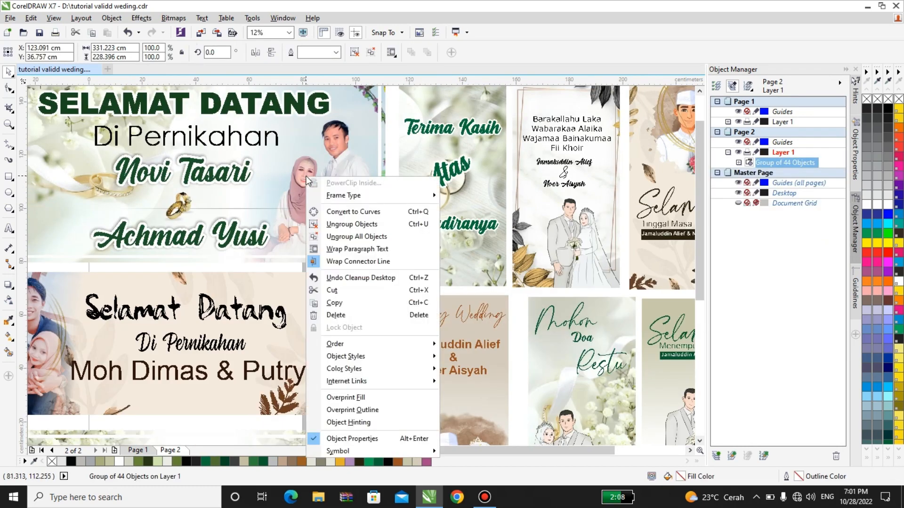
pyautogui.click(351, 55)
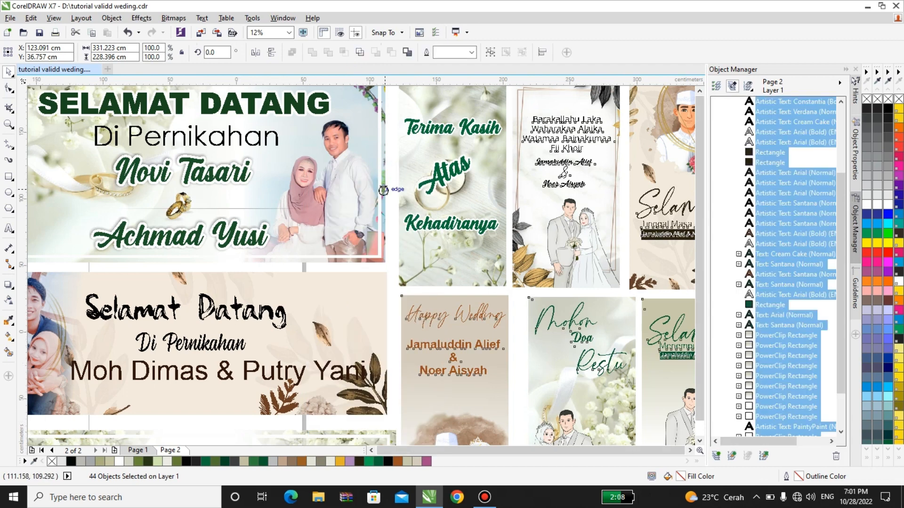
pyautogui.scroll(-2, 383, 189)
# Step: Open the first welcome banner's PowerClip contents for editing
pyautogui.click(366, 160)
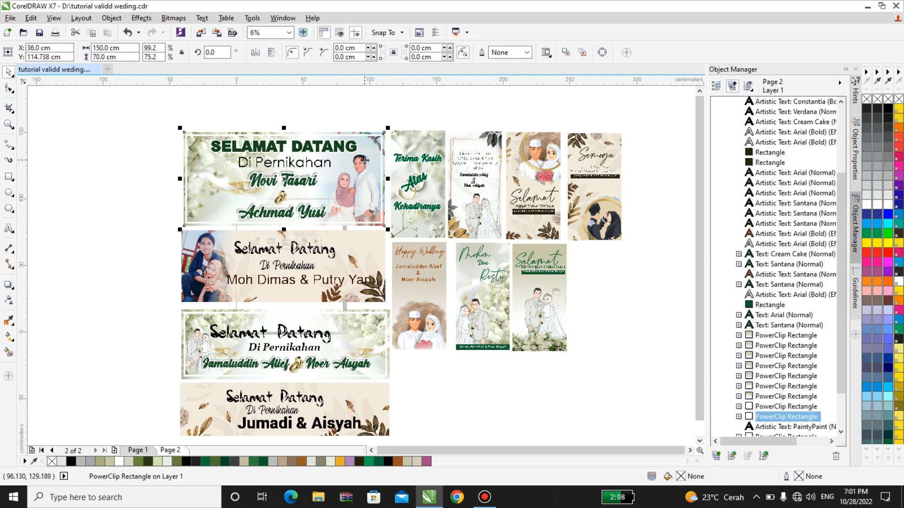
pyautogui.rightClick(365, 160)
pyautogui.click(414, 191)
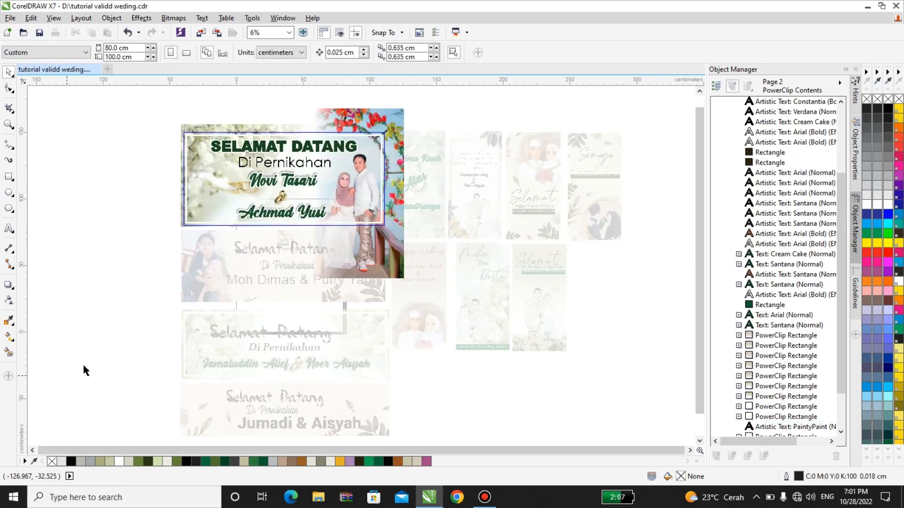
pyautogui.scroll(1, 344, 190)
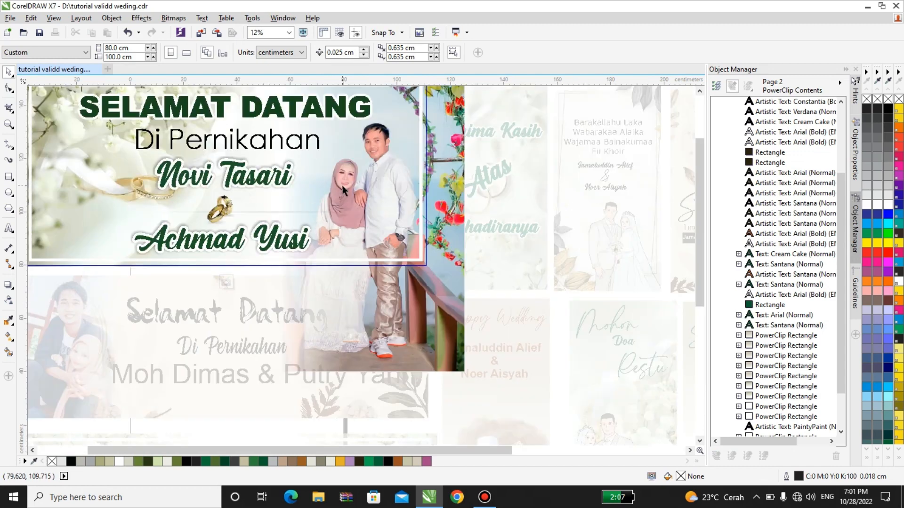
pyautogui.click(453, 182)
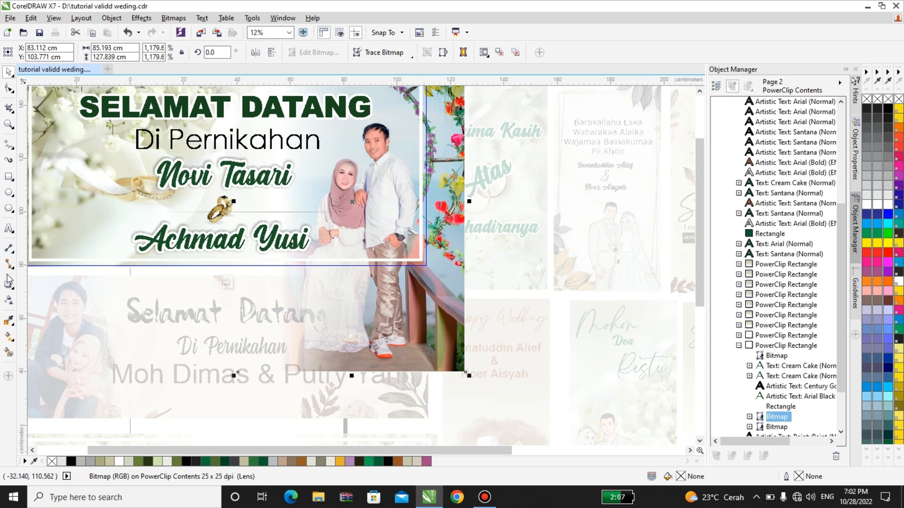
pyautogui.click(9, 301)
pyautogui.moveTo(280, 213); pyautogui.dragTo(333, 214)
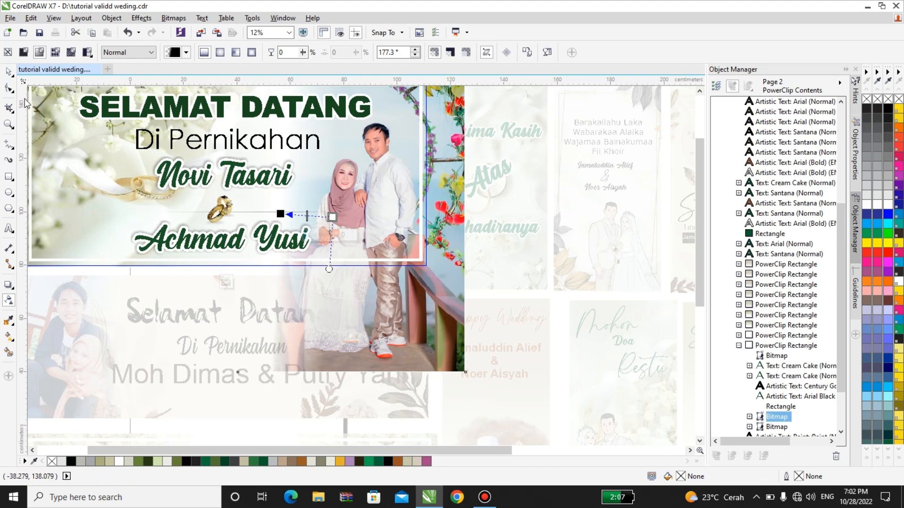
pyautogui.click(9, 72)
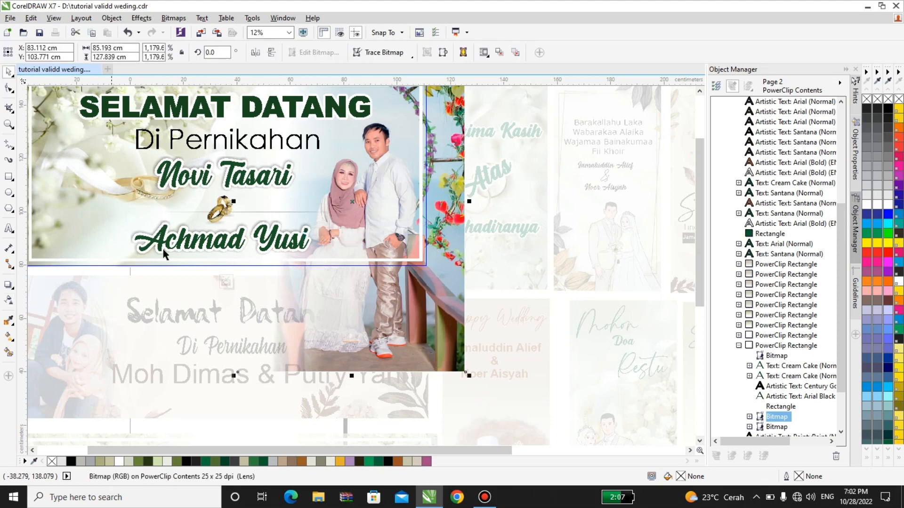
pyautogui.click(220, 281)
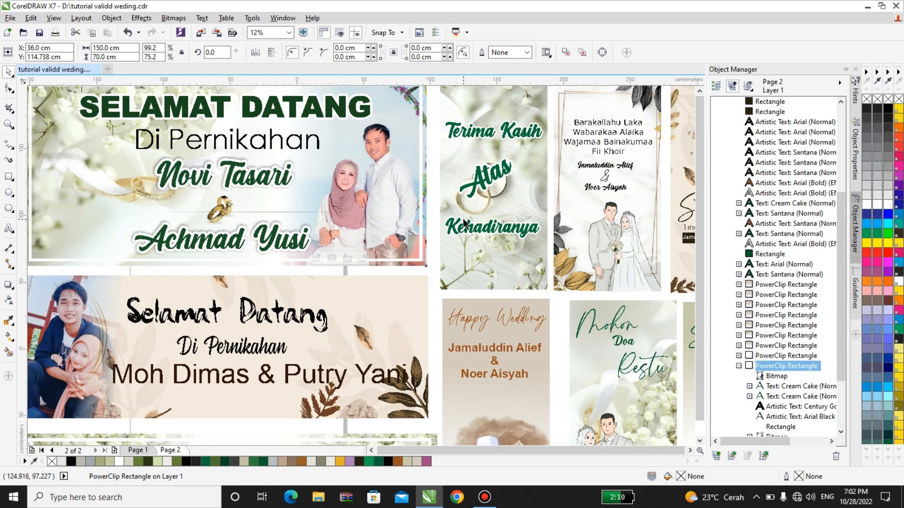
pyautogui.scroll(-2, 464, 221)
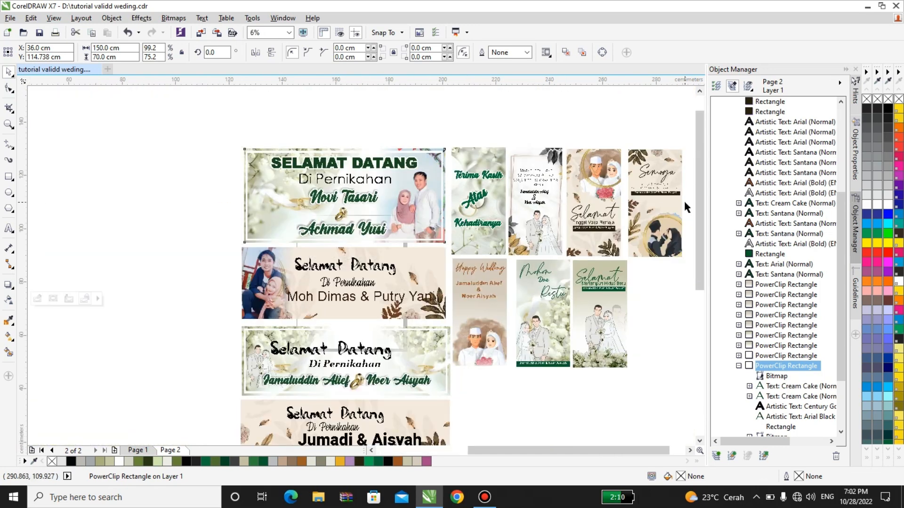
pyautogui.scroll(2, 683, 200)
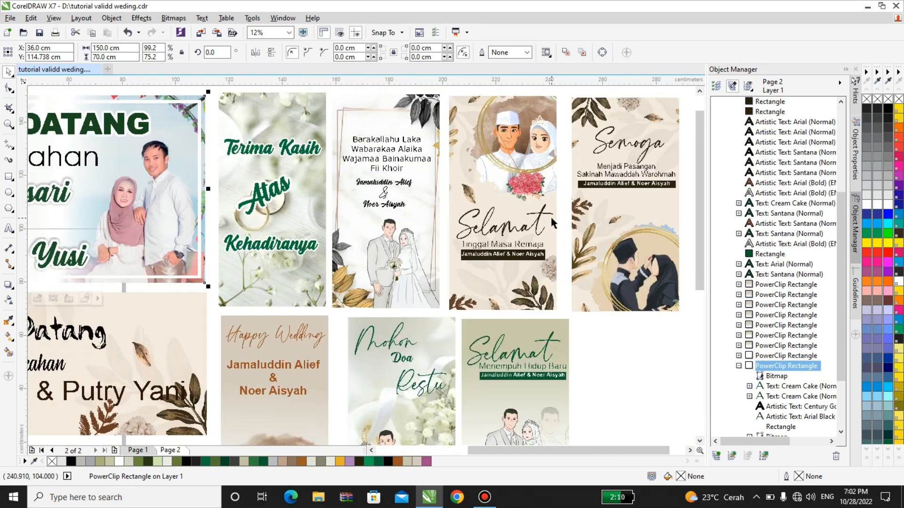
pyautogui.scroll(-2, 553, 232)
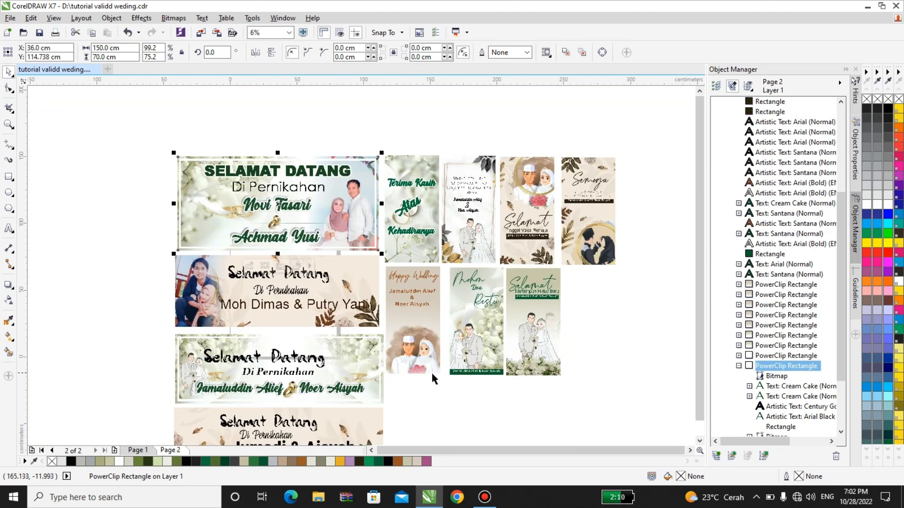
pyautogui.scroll(2, 430, 366)
pyautogui.scroll(2, 565, 343)
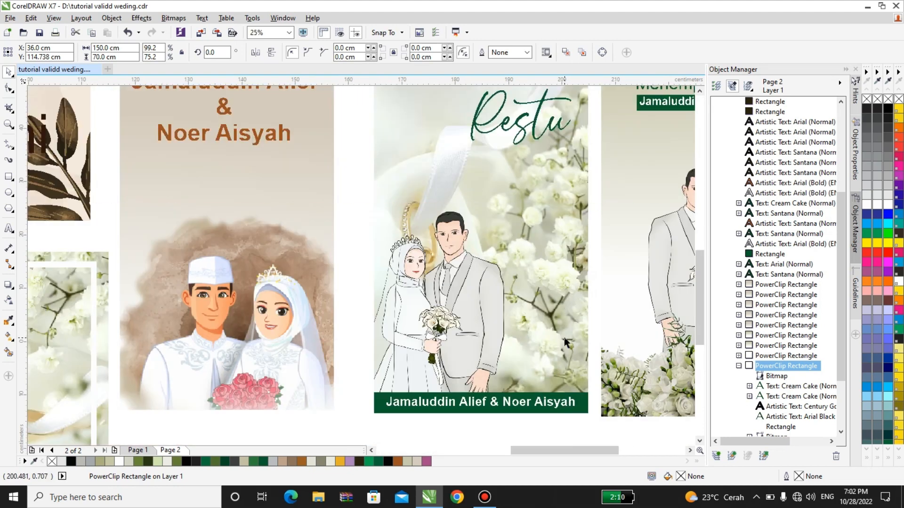
pyautogui.scroll(-2, 565, 342)
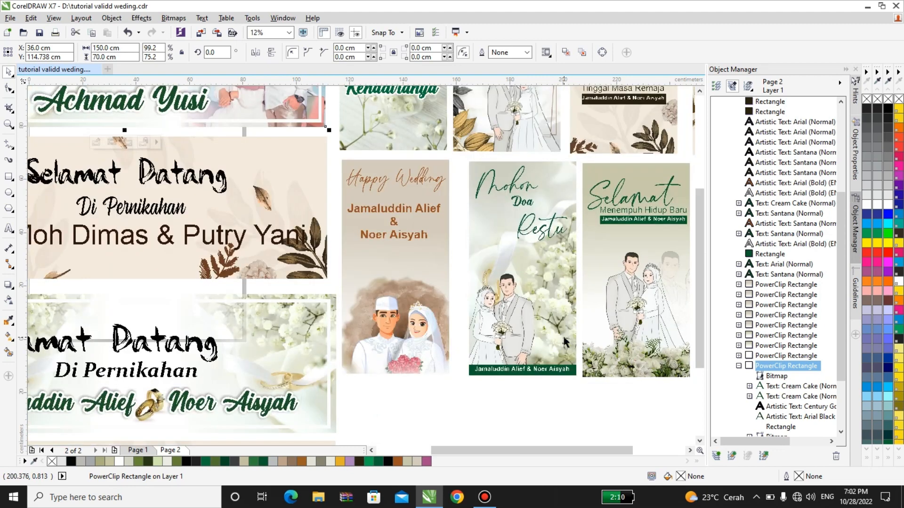
pyautogui.scroll(-2, 495, 358)
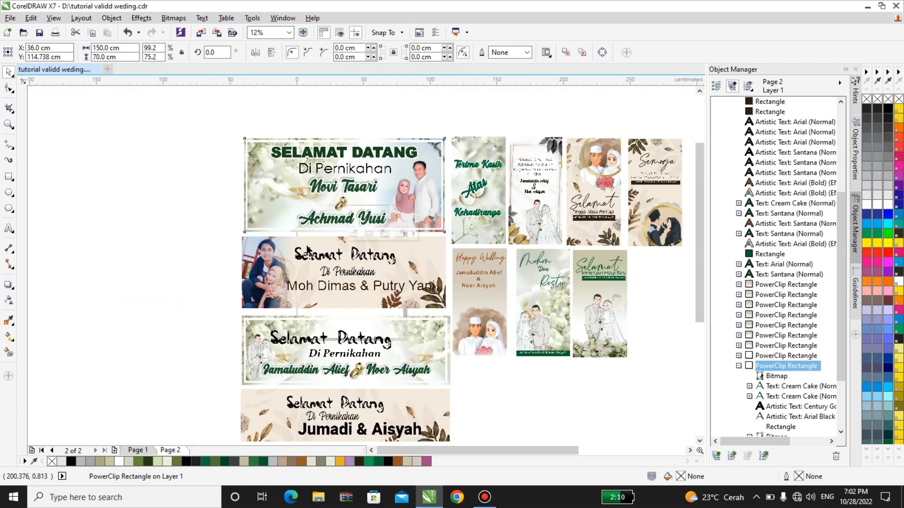
pyautogui.scroll(3, 329, 292)
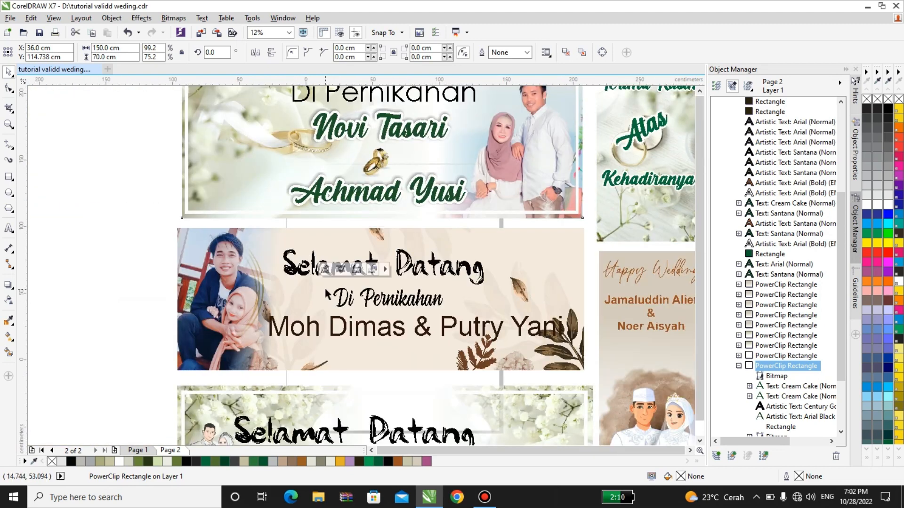
pyautogui.scroll(-1, 328, 292)
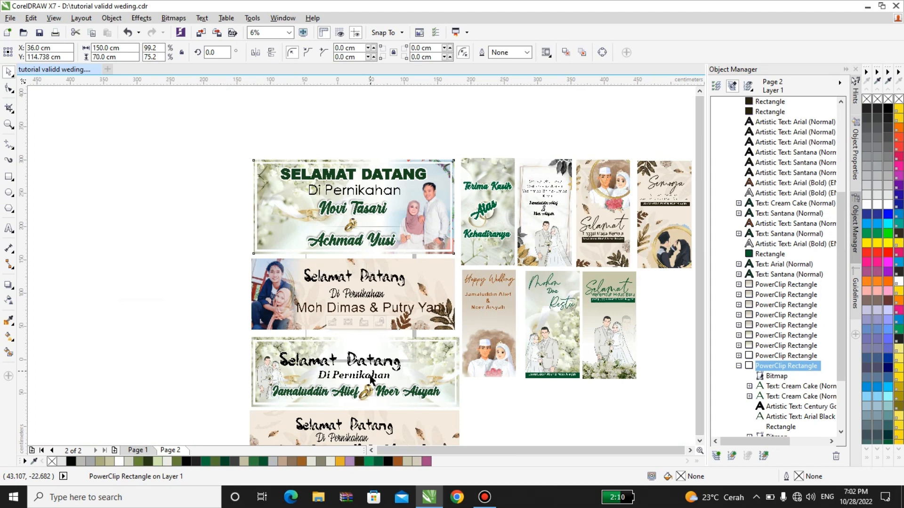
pyautogui.scroll(-1, 372, 380)
pyautogui.scroll(2, 370, 325)
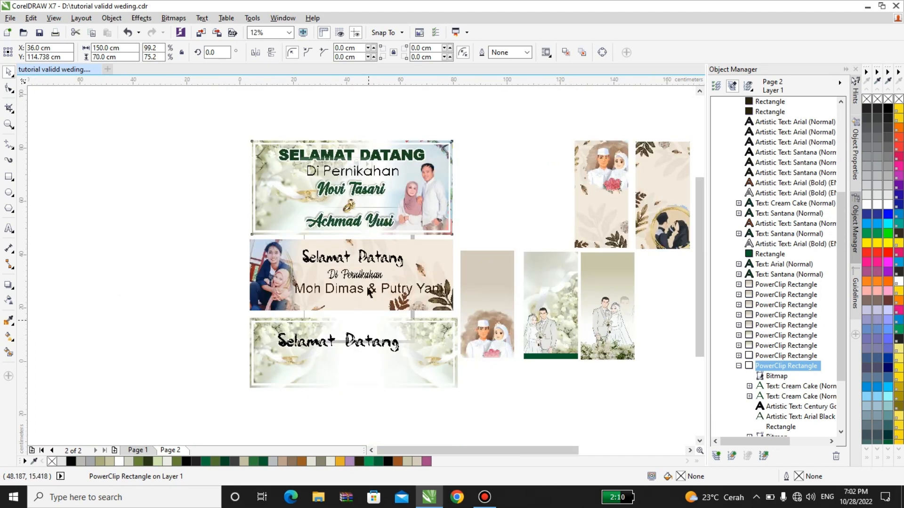
pyautogui.click(369, 320)
pyautogui.rightClick(363, 320)
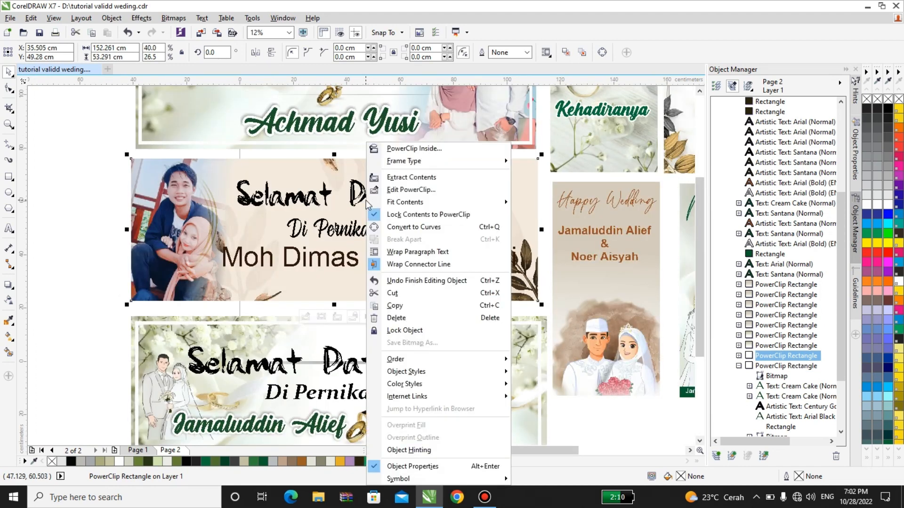
pyautogui.click(398, 176)
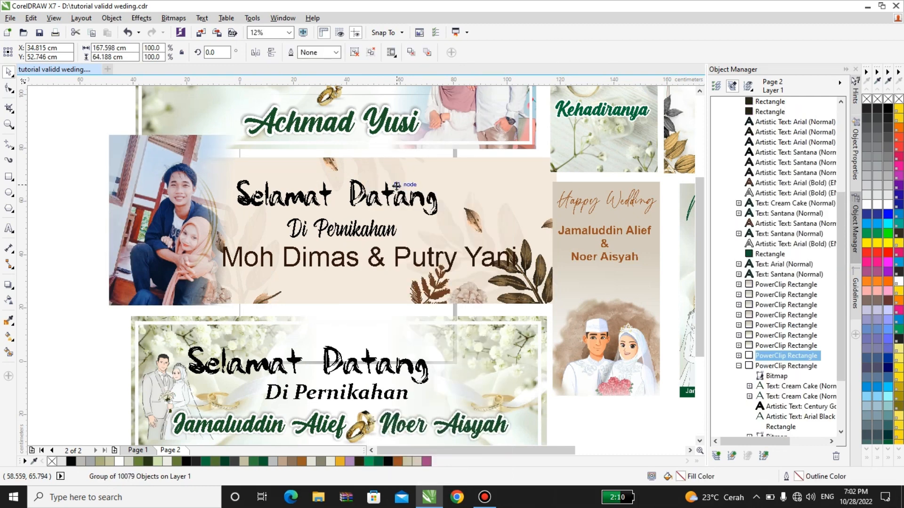
pyautogui.click(340, 193)
pyautogui.rightClick(341, 193)
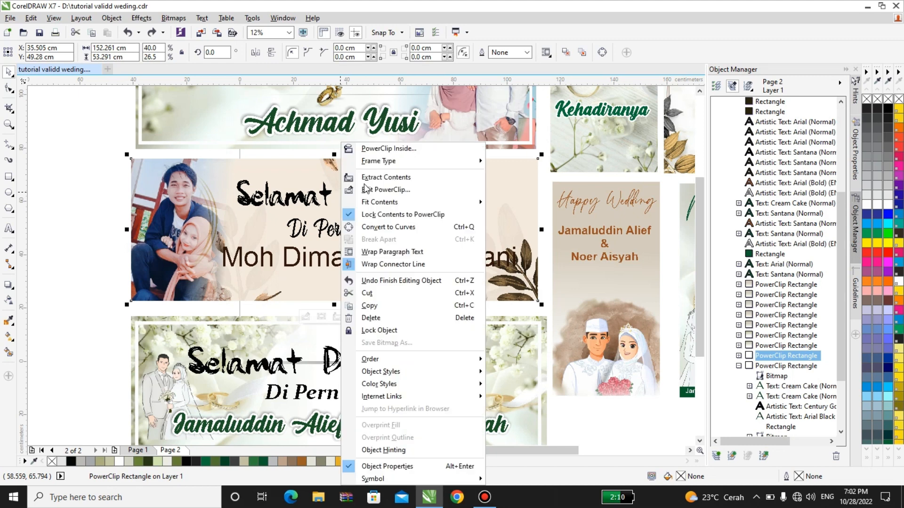
pyautogui.click(370, 189)
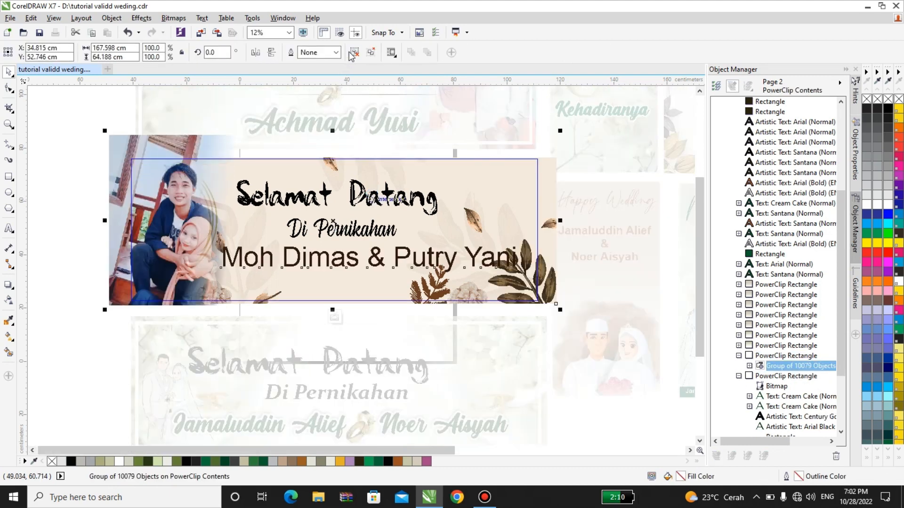
pyautogui.click(354, 52)
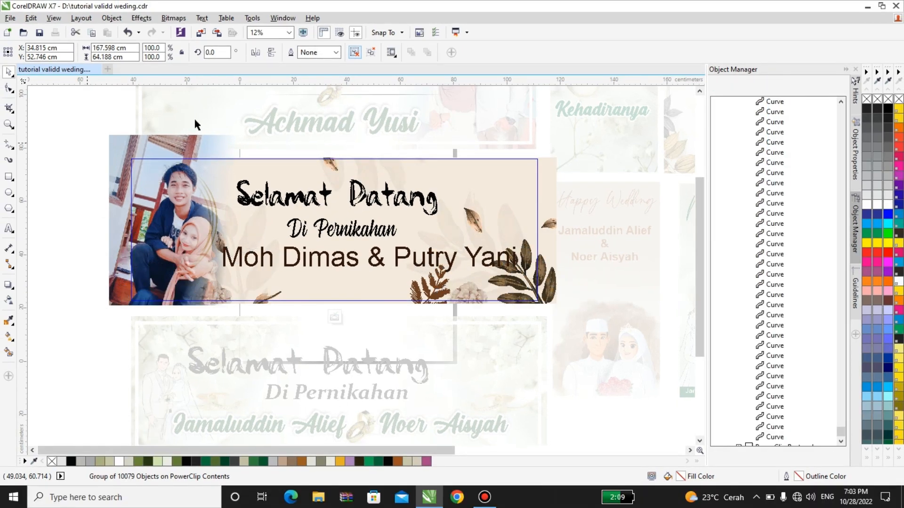
# Step: Set Selamat Datang in Qaskin Black Personal Use, enlarge it to about 449 pt, then select all contents
pyautogui.click(287, 195)
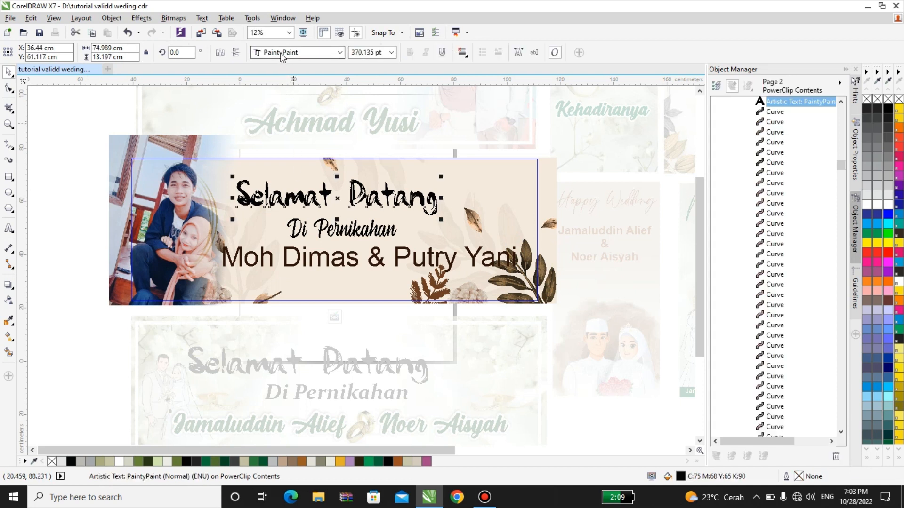
pyautogui.click(287, 53)
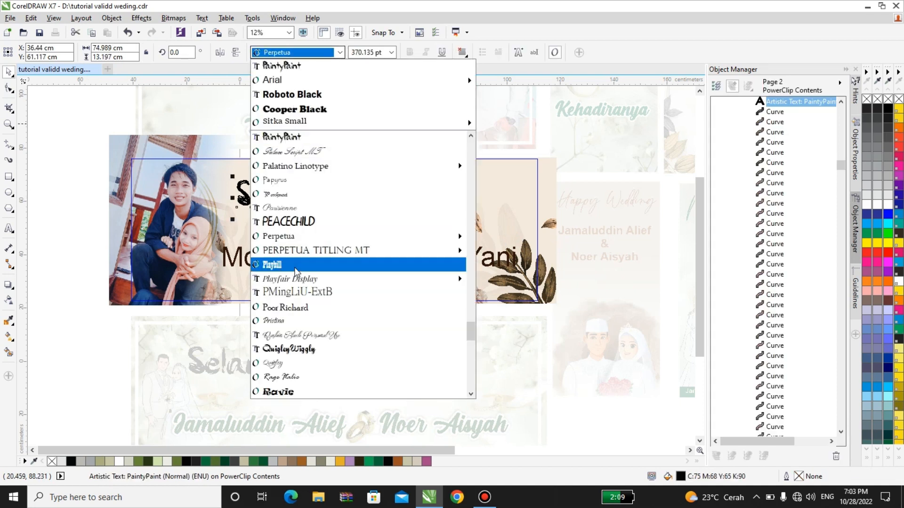
pyautogui.click(298, 334)
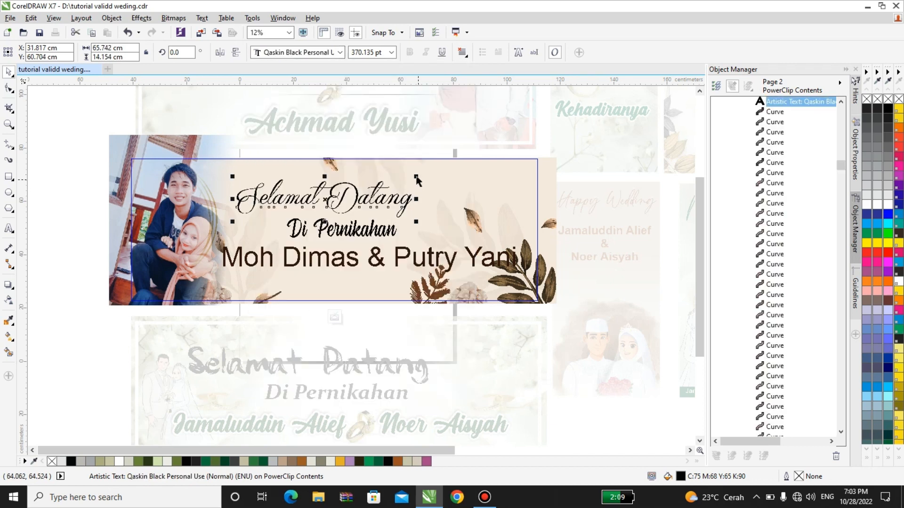
pyautogui.moveTo(417, 179); pyautogui.dragTo(453, 167)
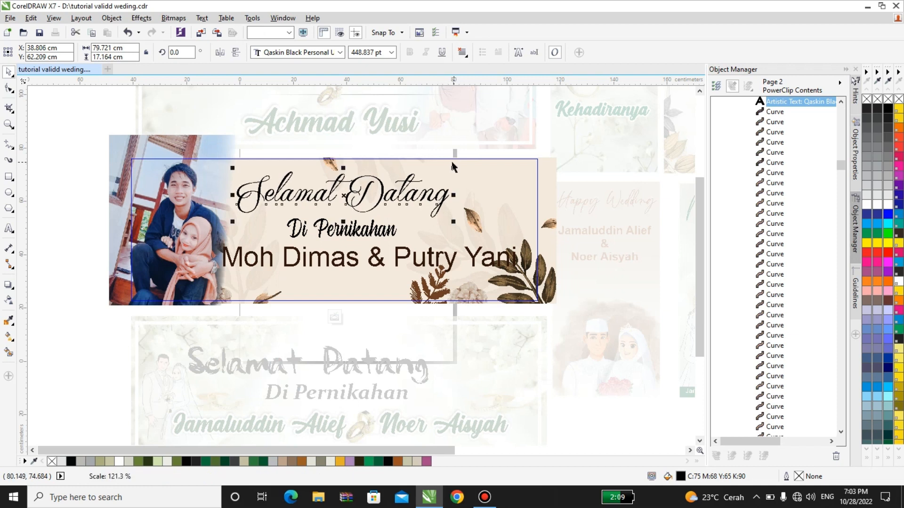
pyautogui.click(89, 107)
pyautogui.moveTo(90, 108); pyautogui.dragTo(602, 357)
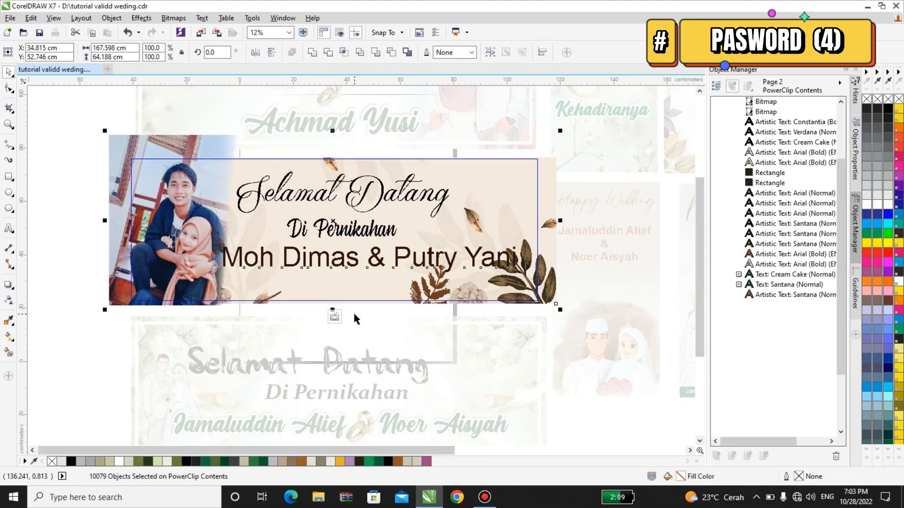
pyautogui.click(334, 316)
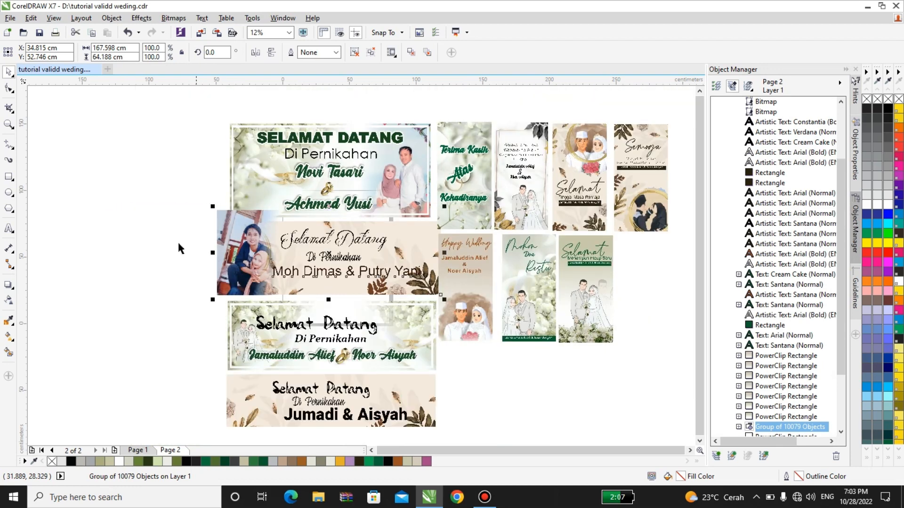
pyautogui.click(177, 243)
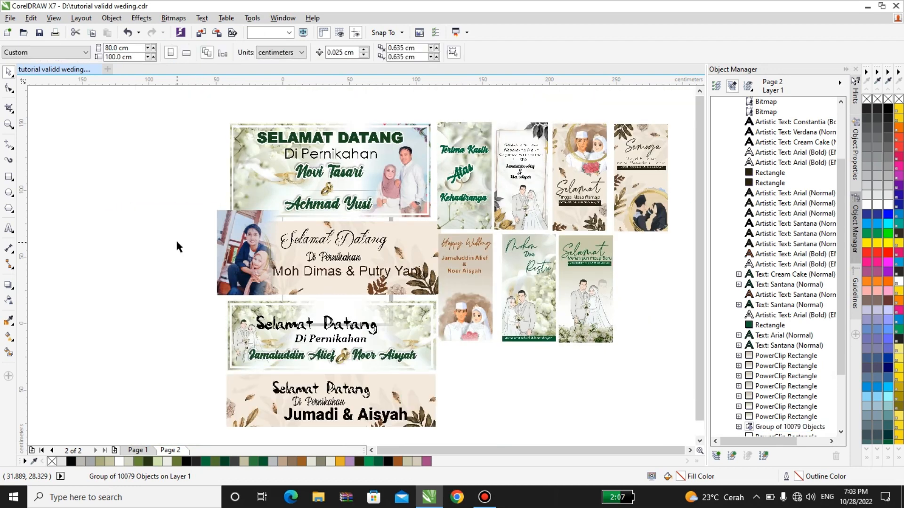
pyautogui.click(232, 218)
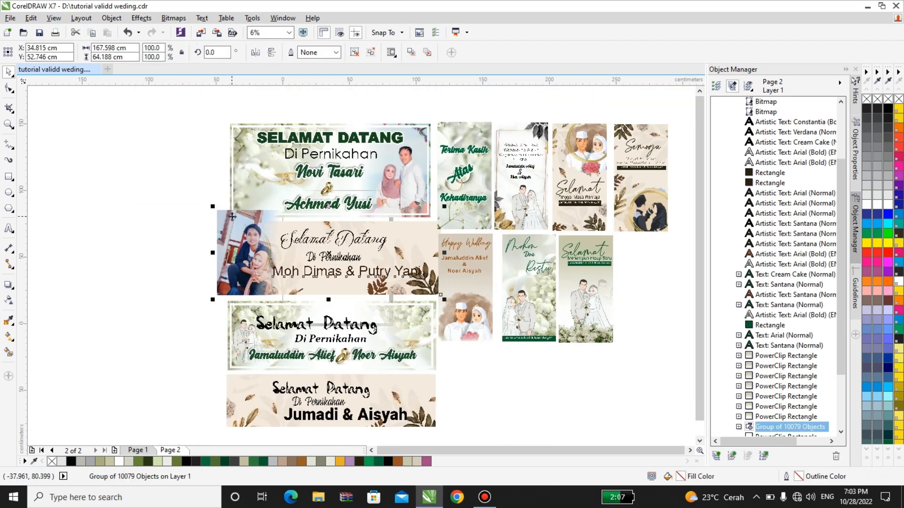
pyautogui.click(232, 217)
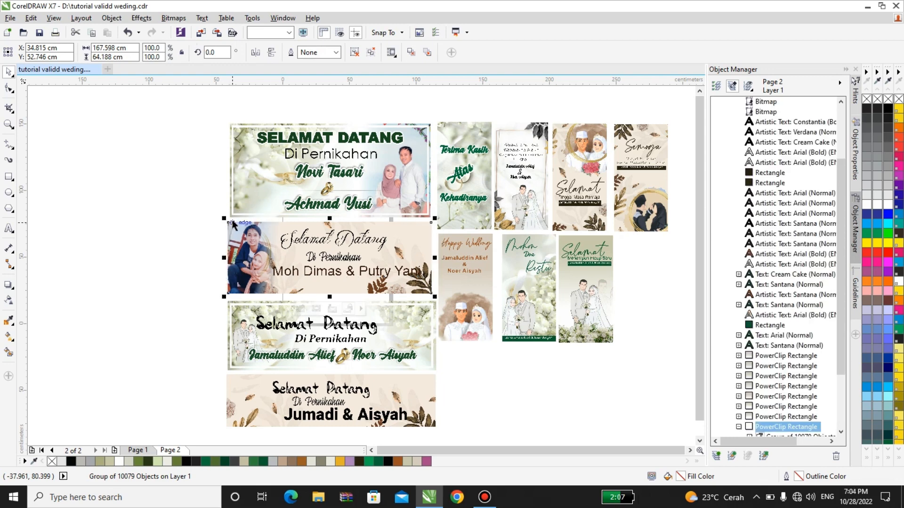
pyautogui.click(162, 216)
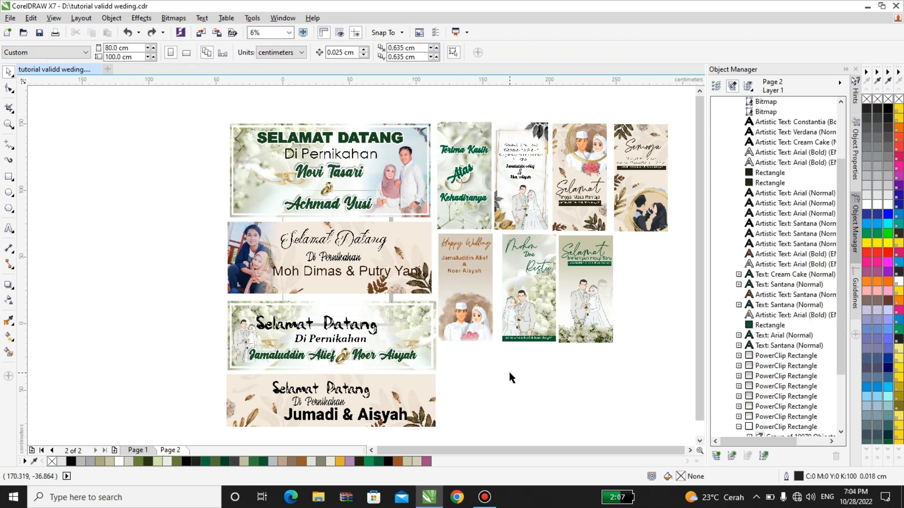
pyautogui.scroll(-3, 221, 186)
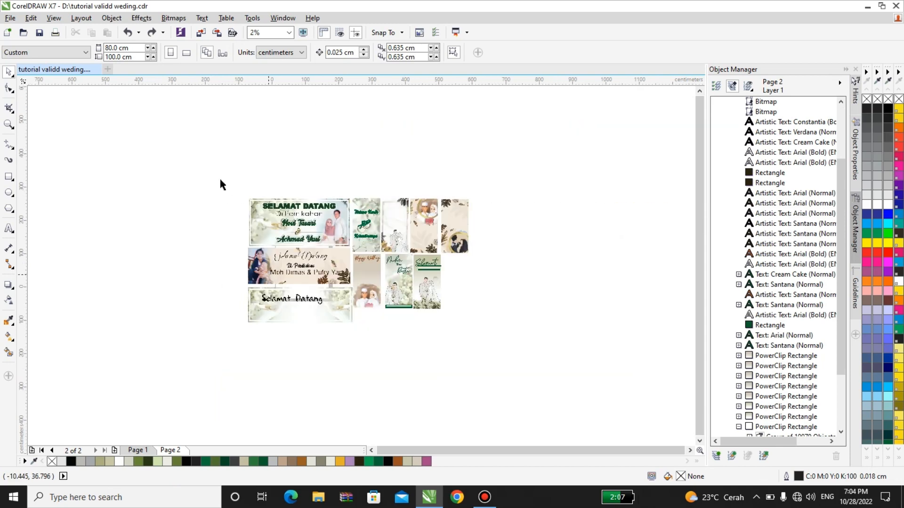
# Step: Group all 44 banners and cards on page 2 together and minimize CorelDRAW
pyautogui.moveTo(209, 178); pyautogui.dragTo(434, 317)
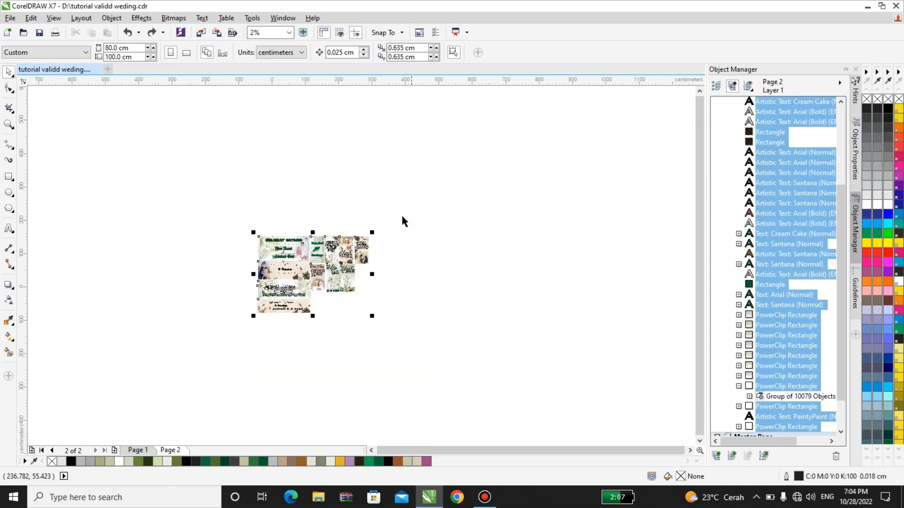
pyautogui.click(490, 52)
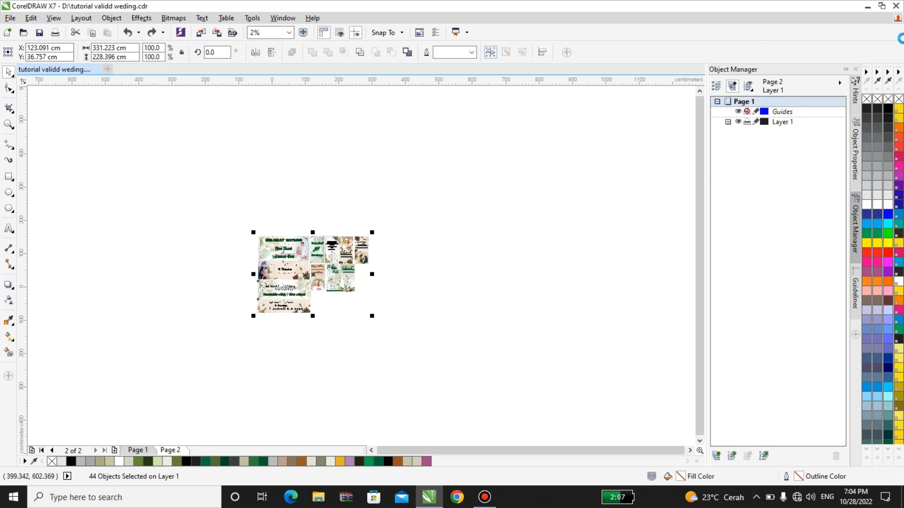
pyautogui.click(866, 7)
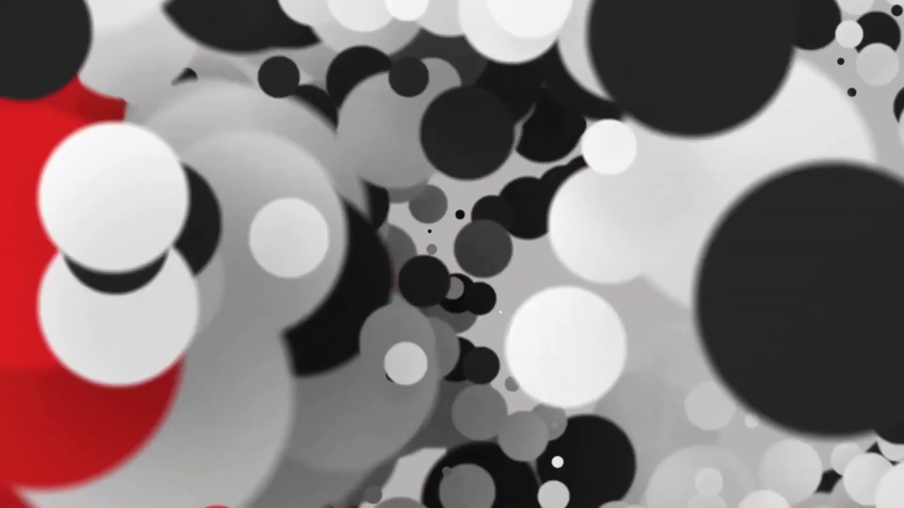